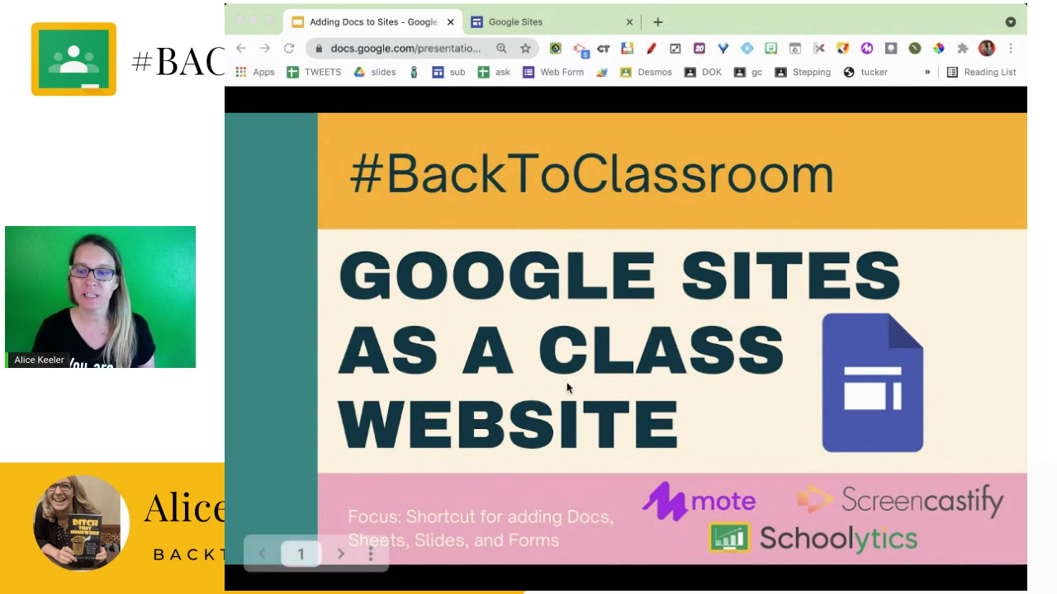
Advance through the opening slides of the presentation about Google Sites as a class website.
{"action": "left_click", "coordinate": [651, 382]}
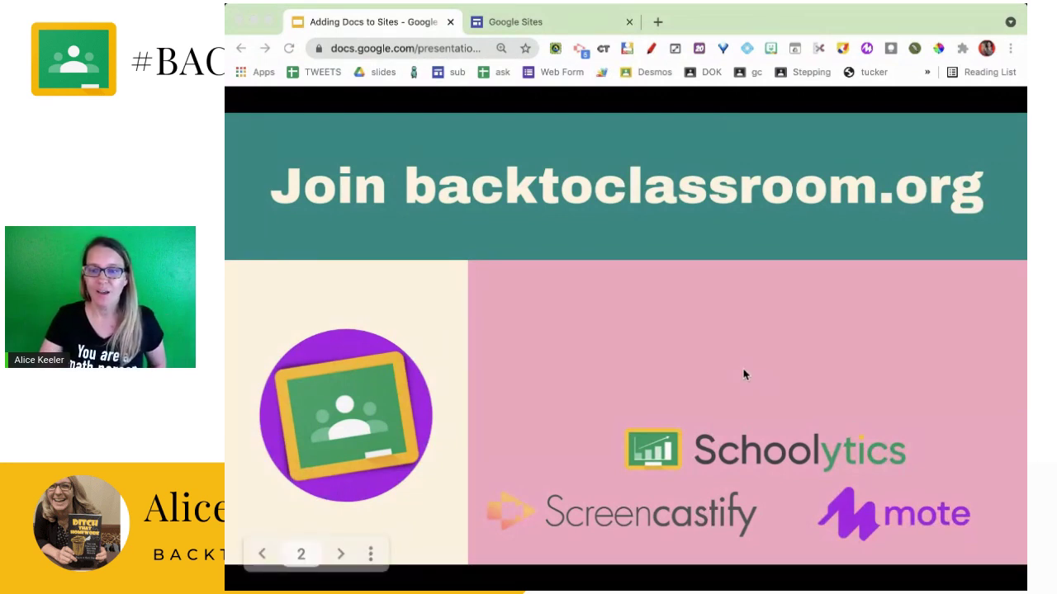
{"action": "key", "text": "Right"}
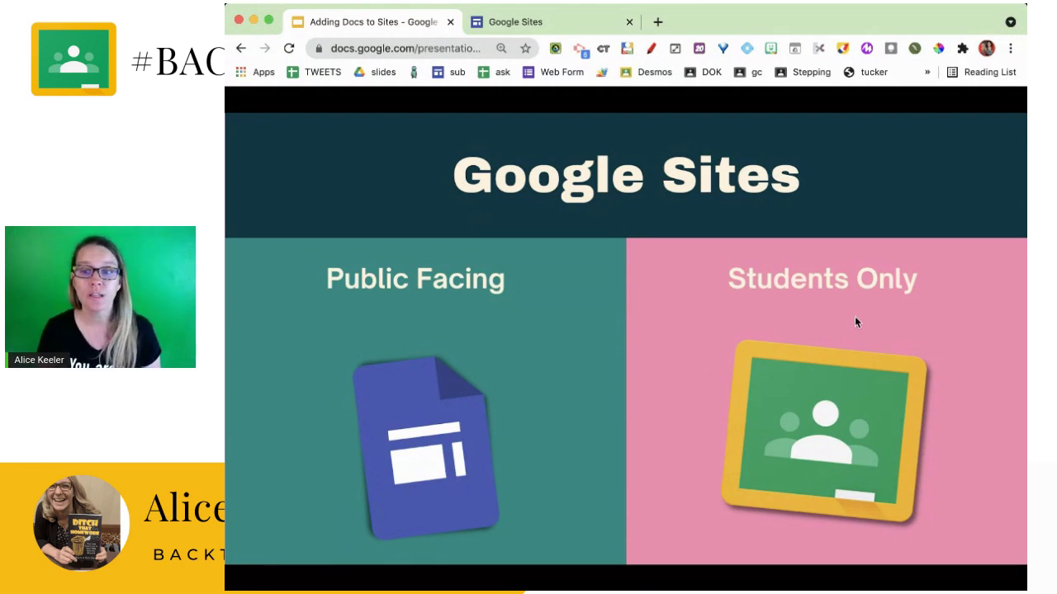
{"action": "left_click", "coordinate": [716, 328]}
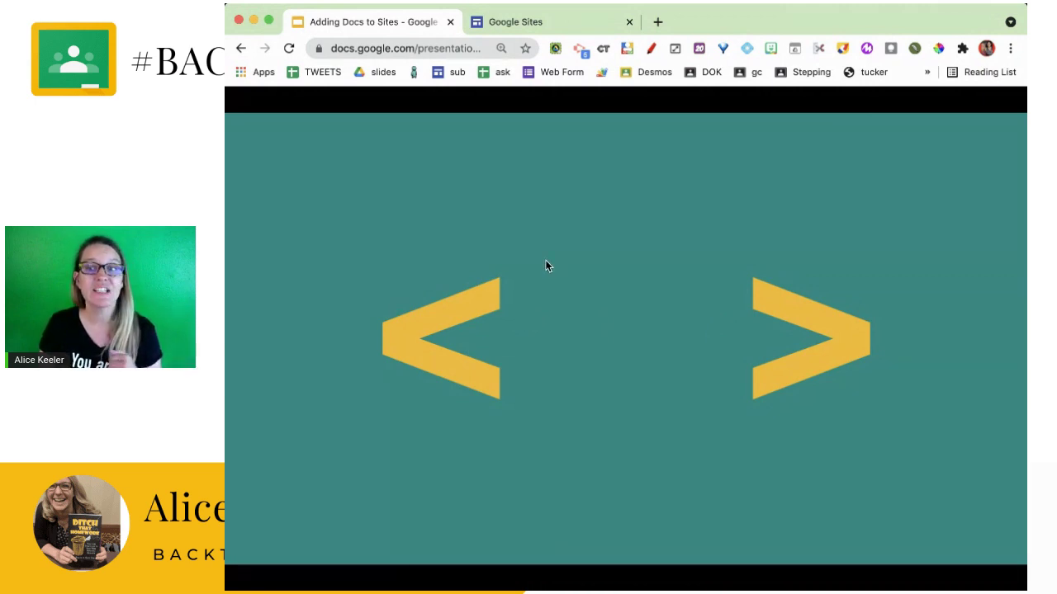
Switch to Google Sites, browse the recent sites and open the site named "Delete".
{"action": "left_click", "coordinate": [541, 24]}
{"action": "scroll", "coordinate": [508, 307], "scroll_direction": "down", "scroll_amount": 1}
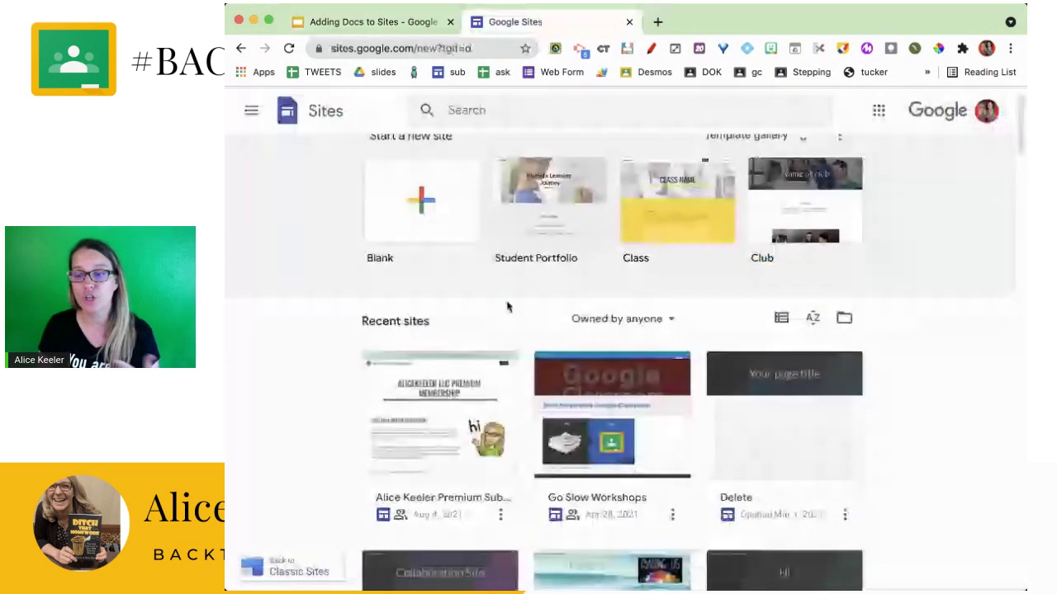
{"action": "scroll", "coordinate": [508, 308], "scroll_direction": "down", "scroll_amount": 5}
{"action": "scroll", "coordinate": [508, 307], "scroll_direction": "down", "scroll_amount": 3}
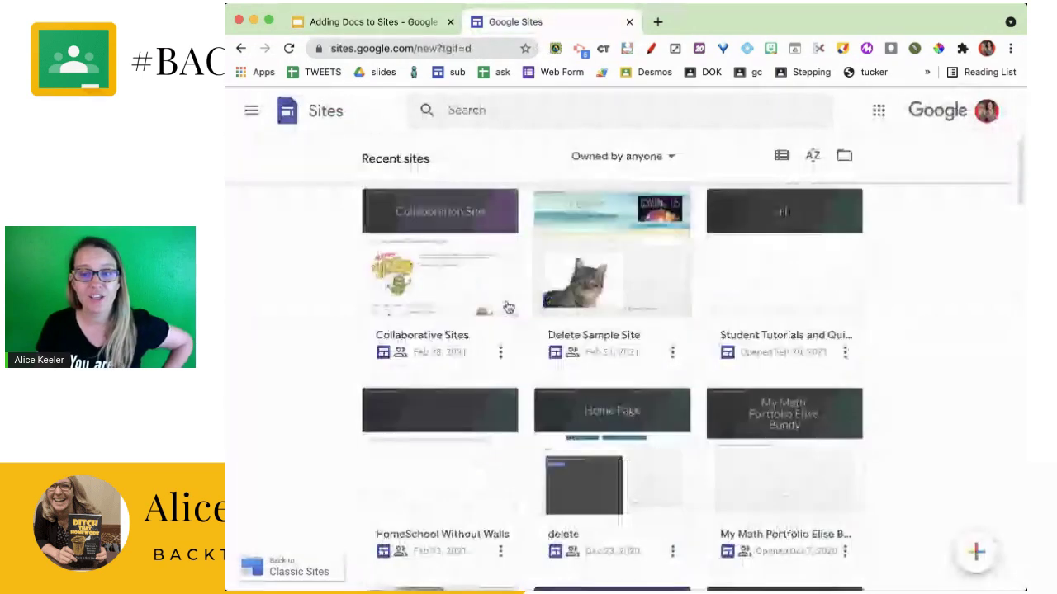
{"action": "scroll", "coordinate": [508, 307], "scroll_direction": "down", "scroll_amount": 2}
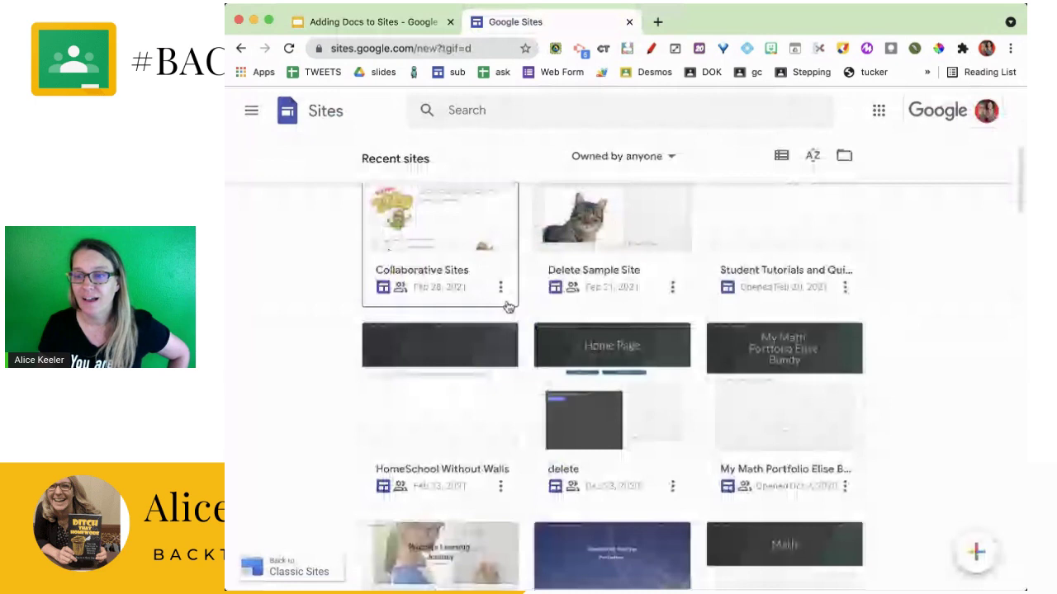
{"action": "scroll", "coordinate": [771, 396], "scroll_direction": "up", "scroll_amount": 10}
{"action": "left_click", "coordinate": [770, 396]}
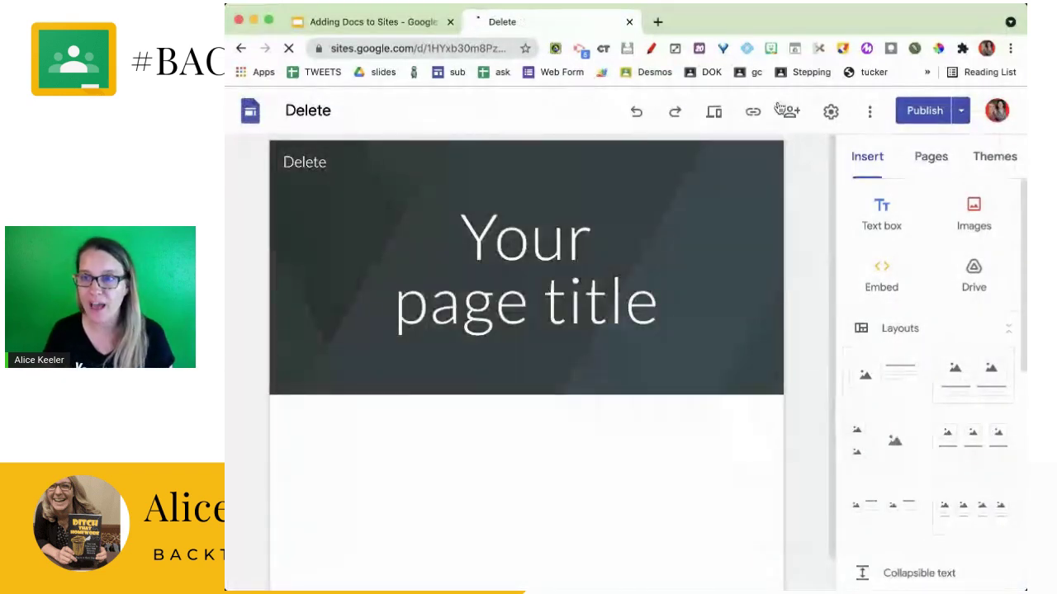
Create a blank Google site in a new browser tab using the sites.new address.
{"action": "left_click", "coordinate": [660, 24]}
{"action": "type", "text": "sites.new"}
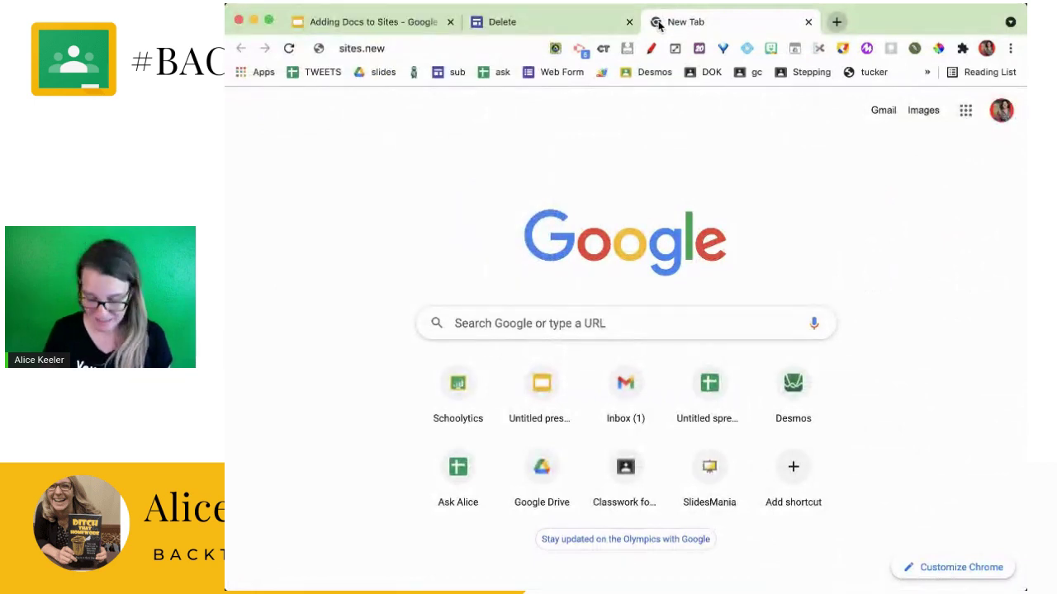
{"action": "key", "text": "Return"}
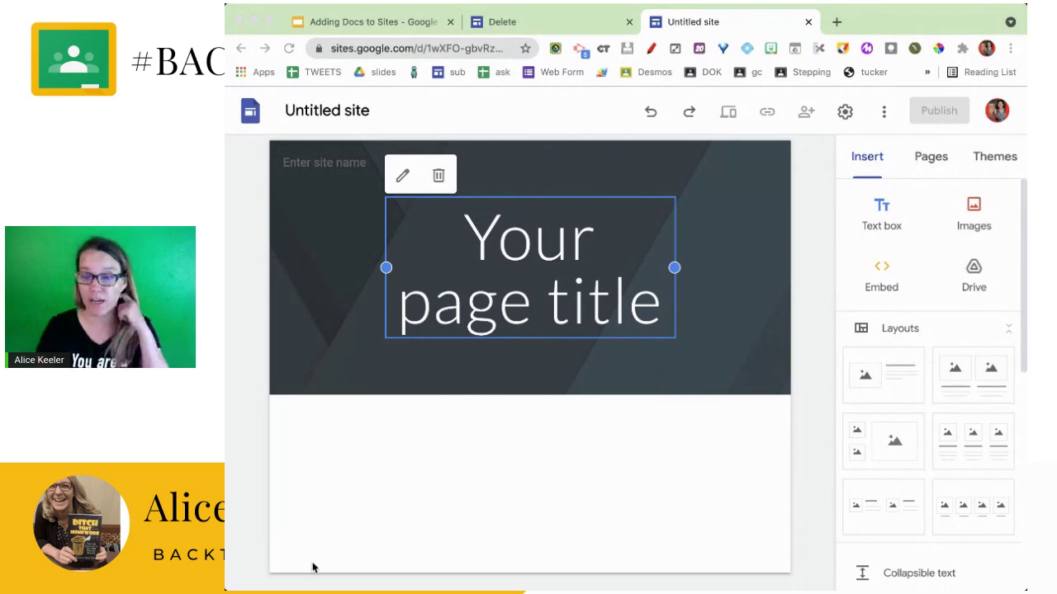
Create a blank Google Slides presentation in a new browser tab using the slides.new address.
{"action": "key", "text": "ctrl+t"}
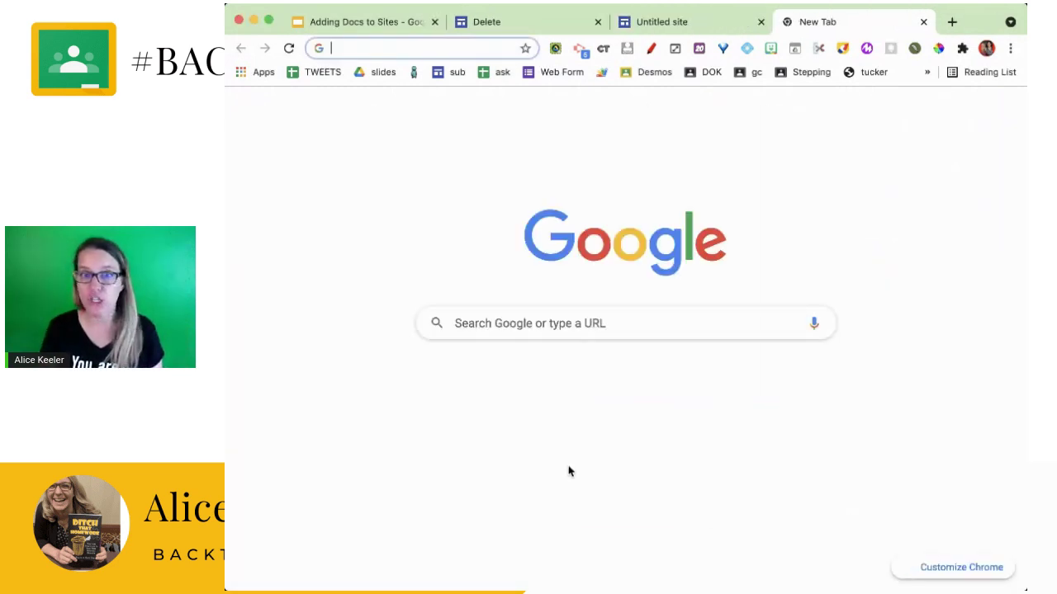
{"action": "type", "text": "slides.new"}
{"action": "key", "text": "Return"}
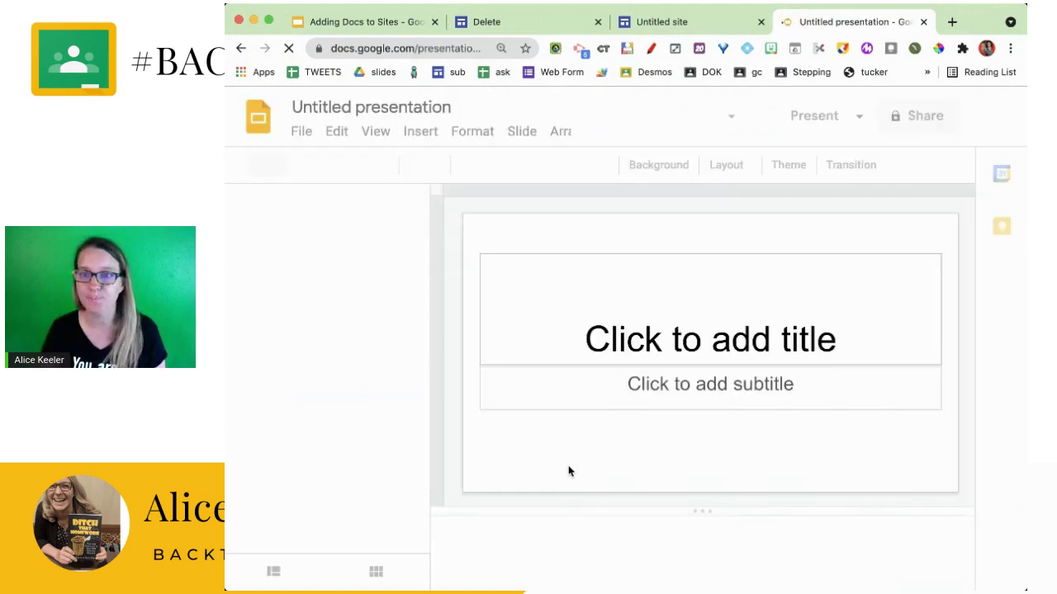
Rename the presentation to "2021-2022 Agenda" followed by the teacher's surname.
{"action": "left_click", "coordinate": [380, 111]}
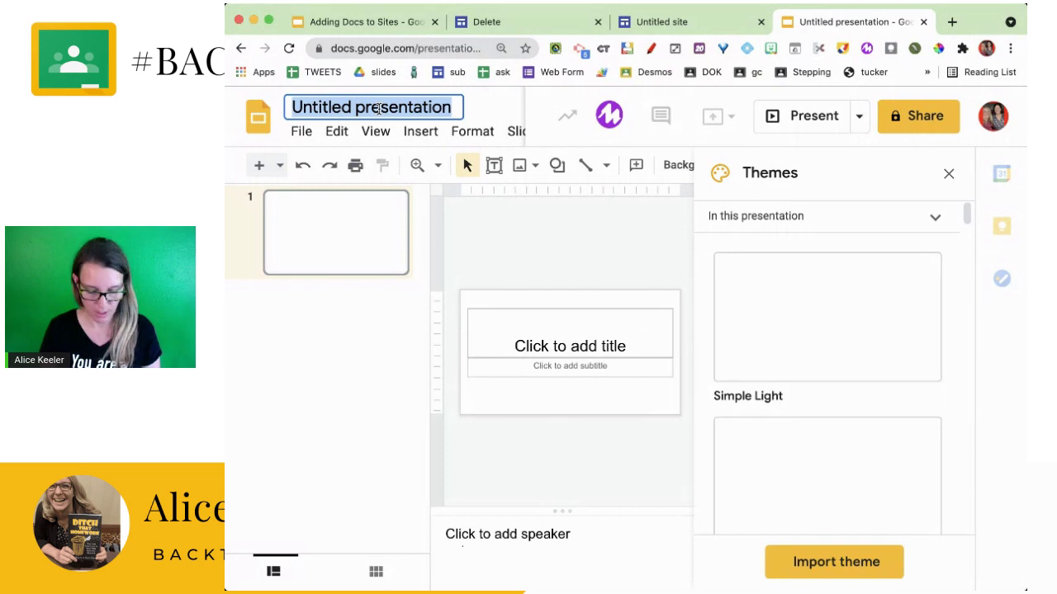
{"action": "type", "text": "021"}
{"action": "left_click", "coordinate": [380, 111]}
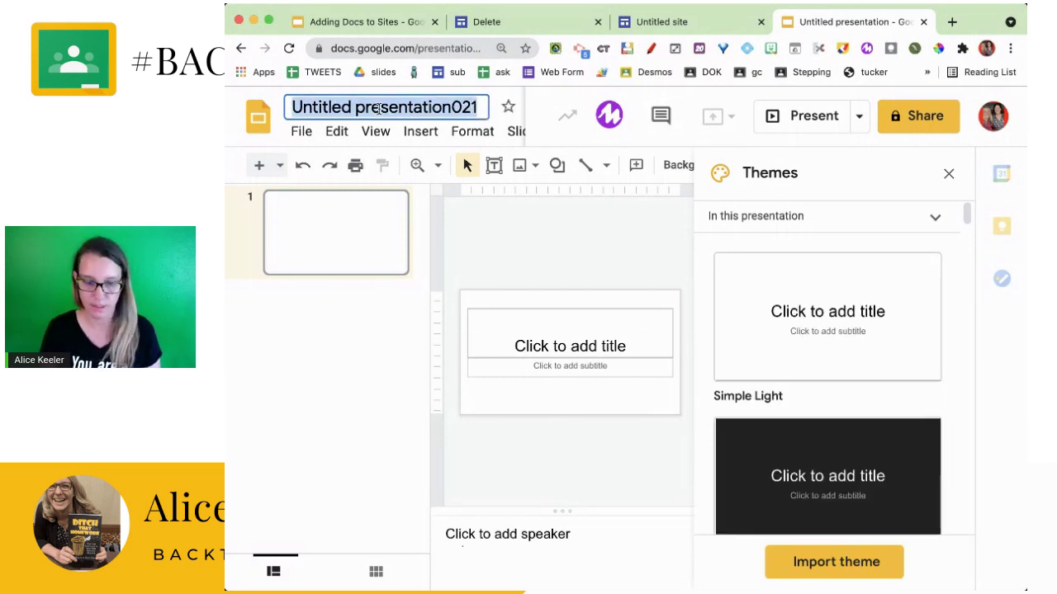
{"action": "type", "text": "2021"}
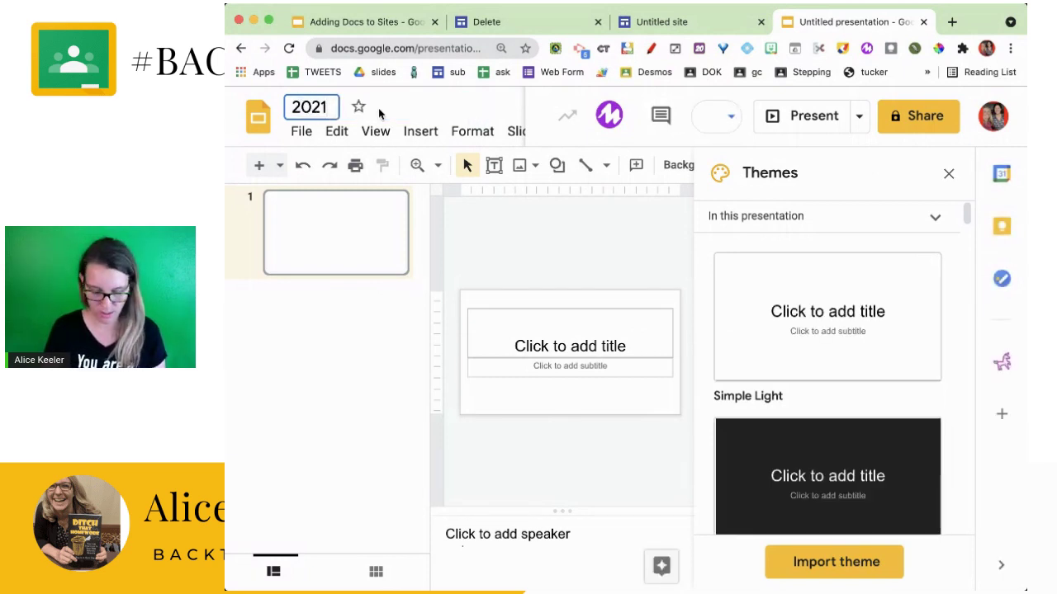
{"action": "type", "text": "-2022 "}
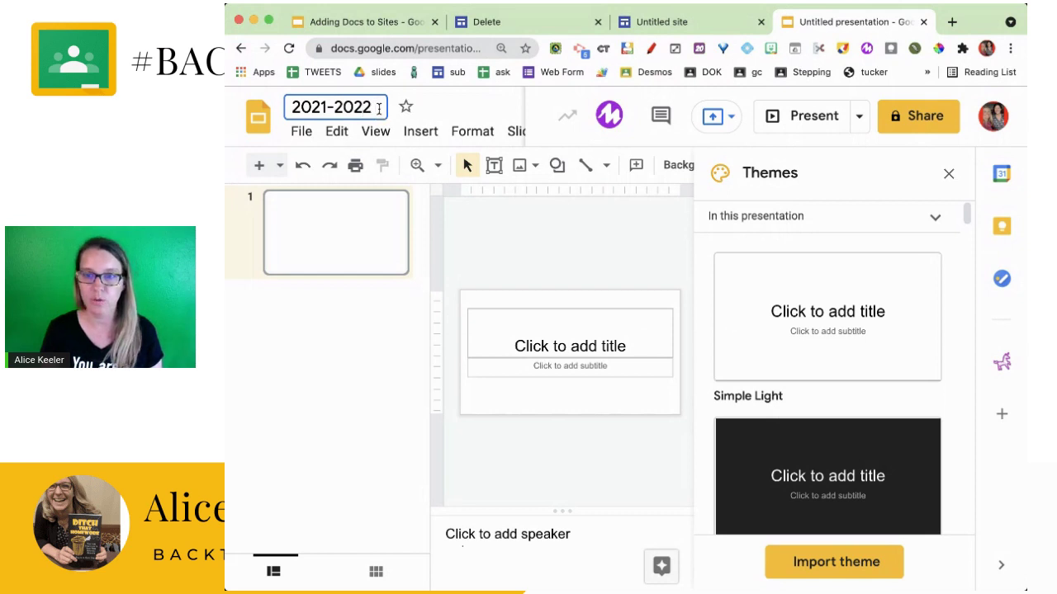
{"action": "type", "text": "Slide"}
{"action": "key", "text": "BackSpace"}
{"action": "key", "text": "BackSpace"}
{"action": "key", "text": "BackSpace"}
{"action": "key", "text": "BackSpace"}
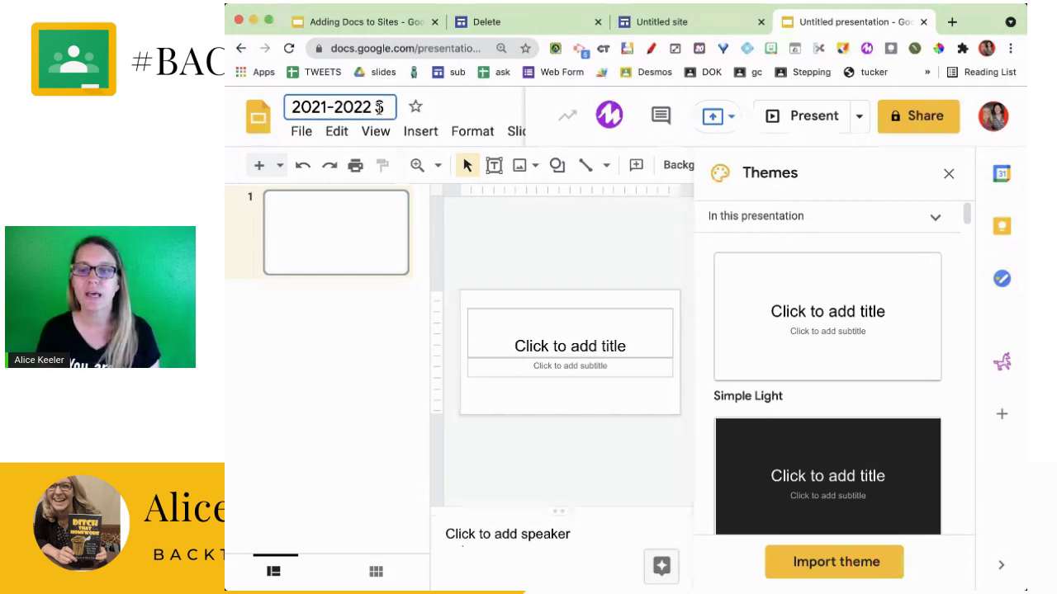
{"action": "key", "text": "BackSpace"}
{"action": "type", "text": "Agenda Keeler"}
{"action": "key", "text": "Return"}
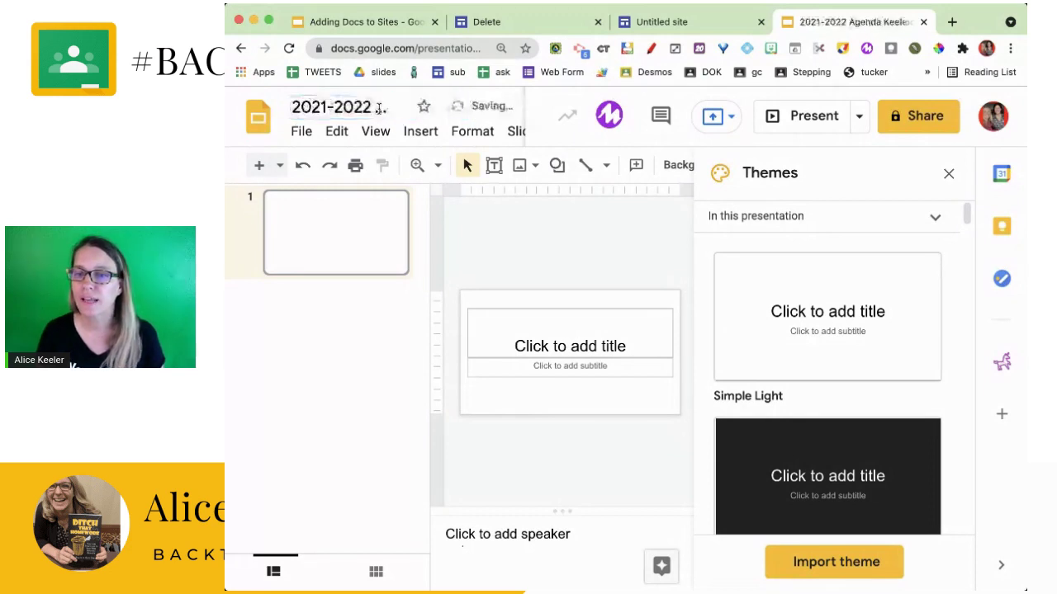
Close the theme choices and add a slide with the Title and body layout as the first slide.
{"action": "left_click", "coordinate": [947, 176]}
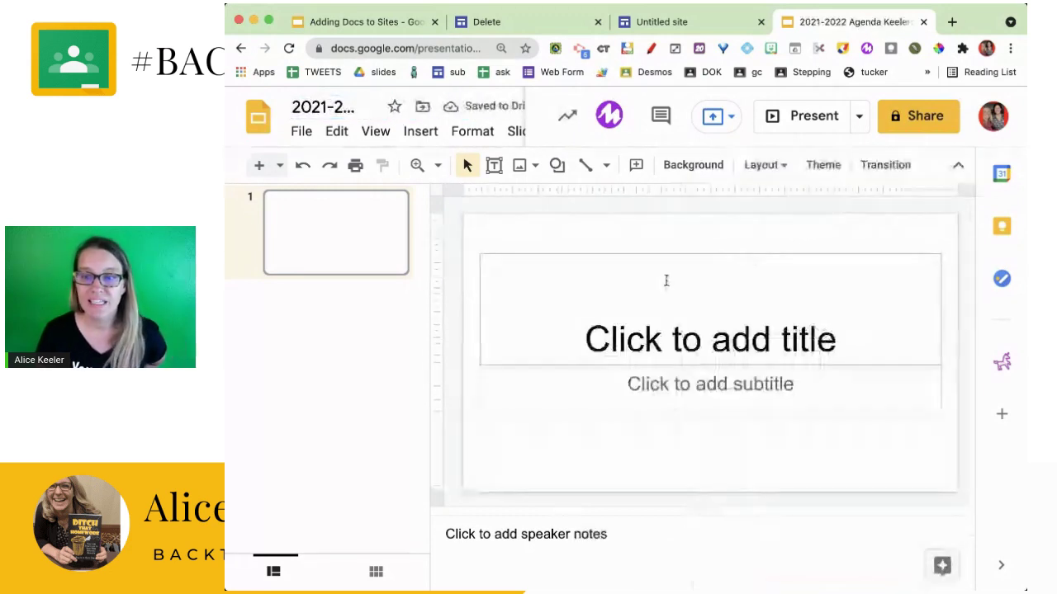
{"action": "left_click", "coordinate": [281, 166]}
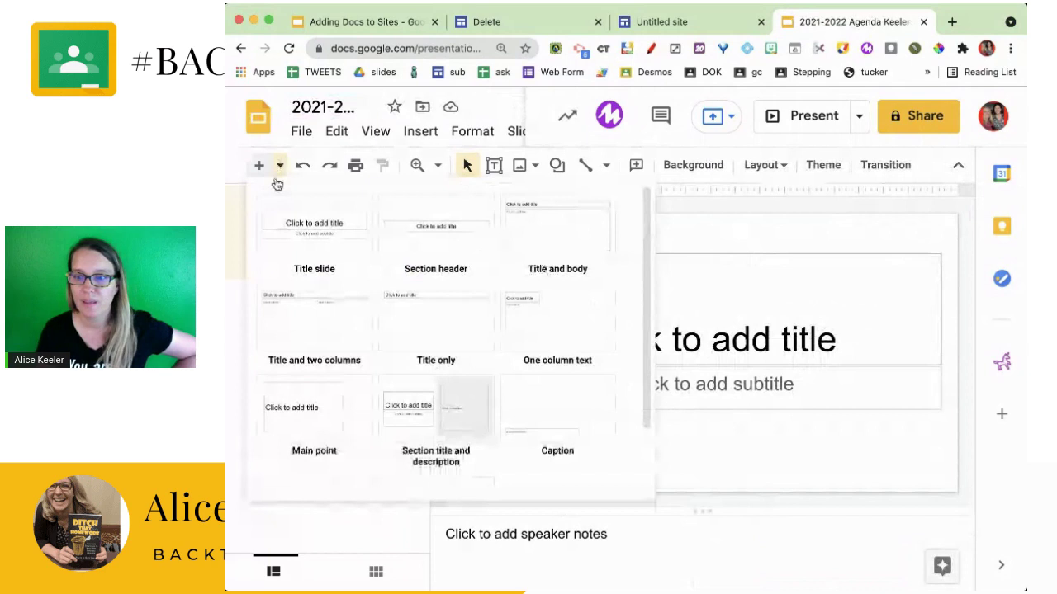
{"action": "left_click", "coordinate": [570, 229]}
{"action": "left_click", "coordinate": [355, 205]}
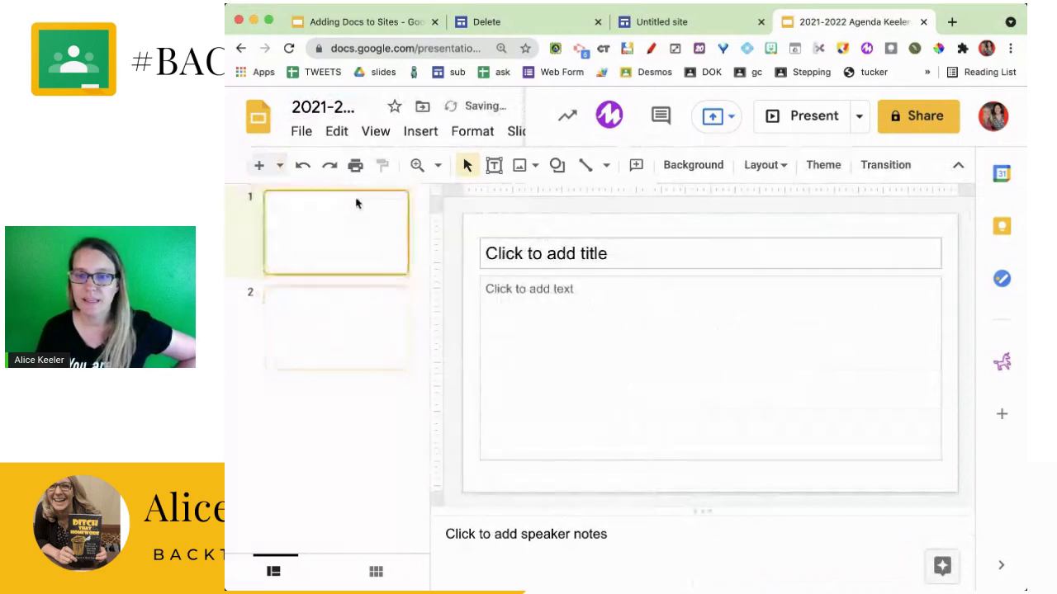
Fill in the first slide with the title "Monday" and the body text "What are we doing today".
{"action": "left_click", "coordinate": [537, 252]}
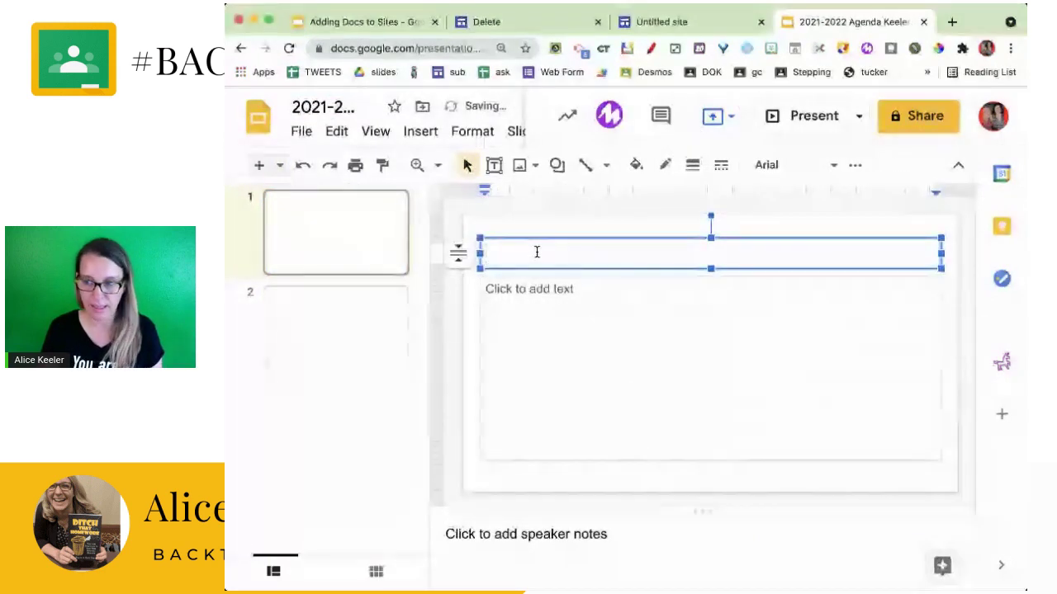
{"action": "type", "text": "Monday"}
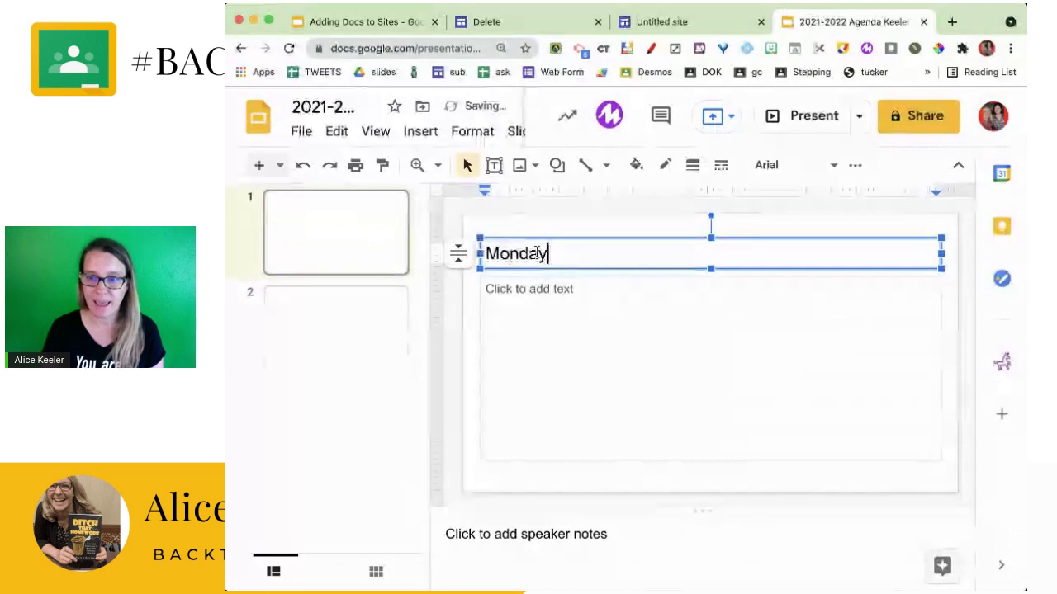
{"action": "left_click", "coordinate": [503, 306]}
{"action": "type", "text": "What are we doing today"}
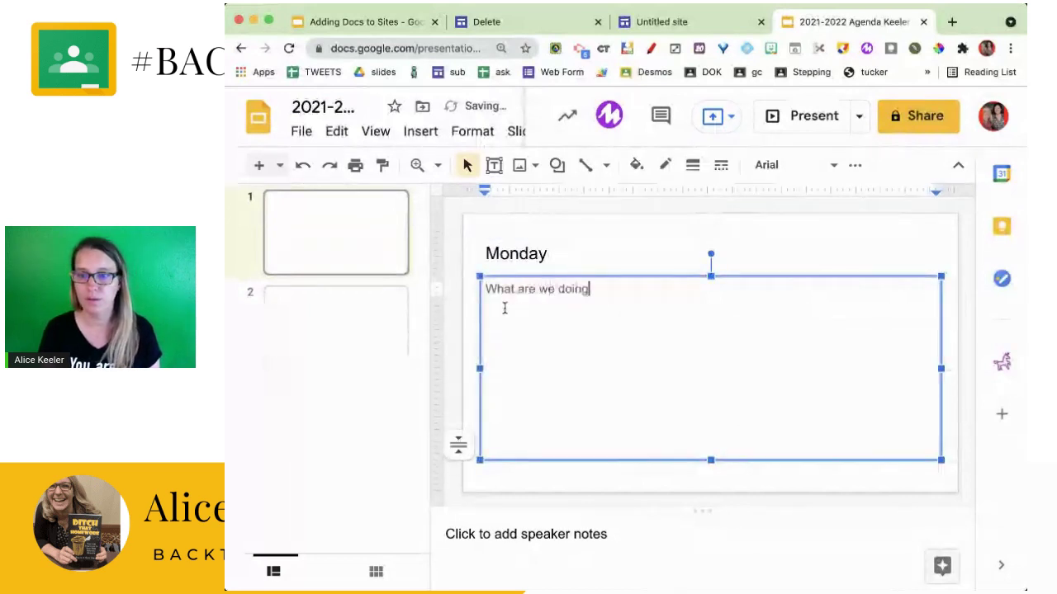
{"action": "left_click", "coordinate": [603, 235]}
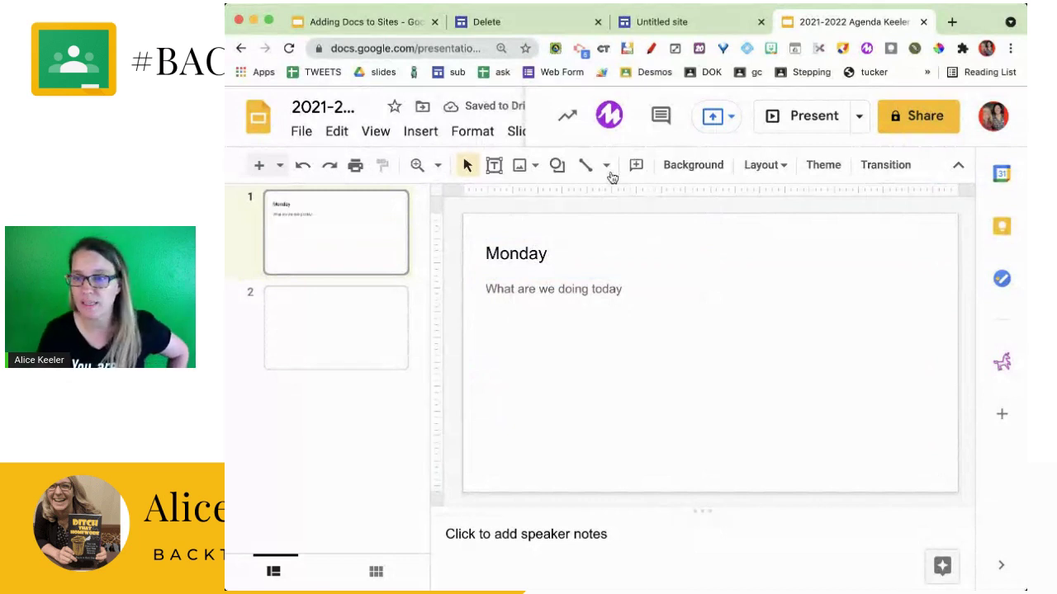
Set the Monday slide's background to the teal theme color and place the Bitmoji holding a heart sign in its lower right.
{"action": "left_click", "coordinate": [689, 165]}
{"action": "left_click", "coordinate": [753, 287]}
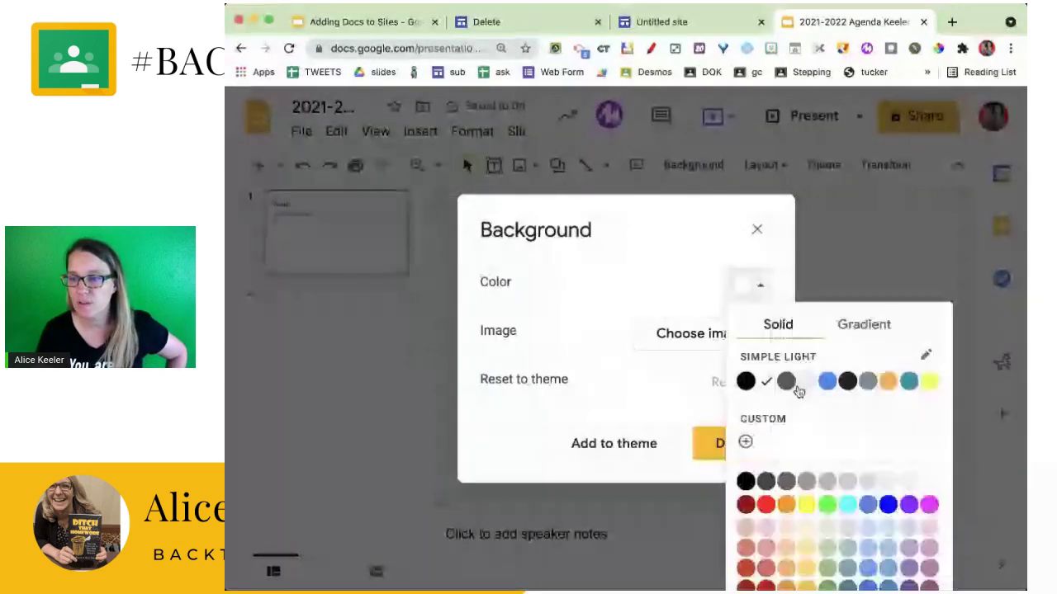
{"action": "left_click", "coordinate": [911, 382]}
{"action": "left_click", "coordinate": [731, 444]}
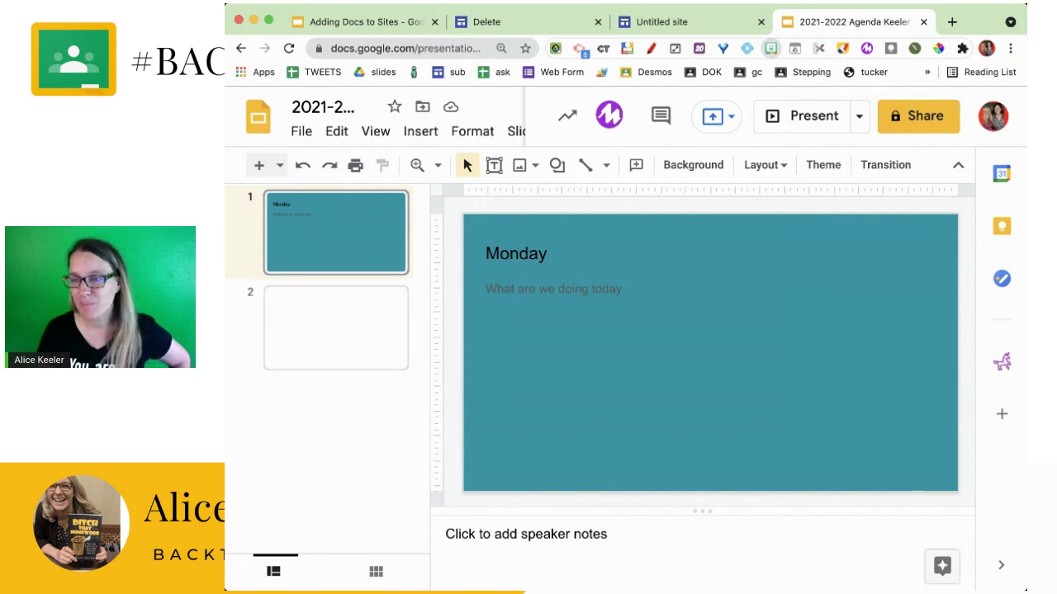
{"action": "left_click_drag", "start_coordinate": [819, 359], "coordinate": [819, 359]}
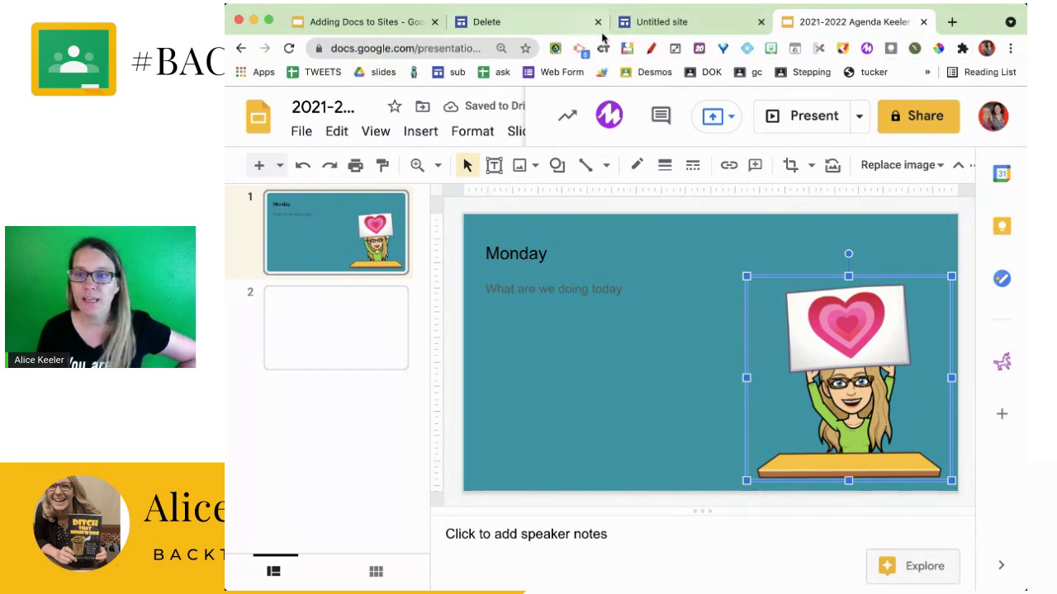
Close the untitled site and add a text box at the end of the Delete site reading "Here is what we are doing today:".
{"action": "left_click", "coordinate": [531, 30]}
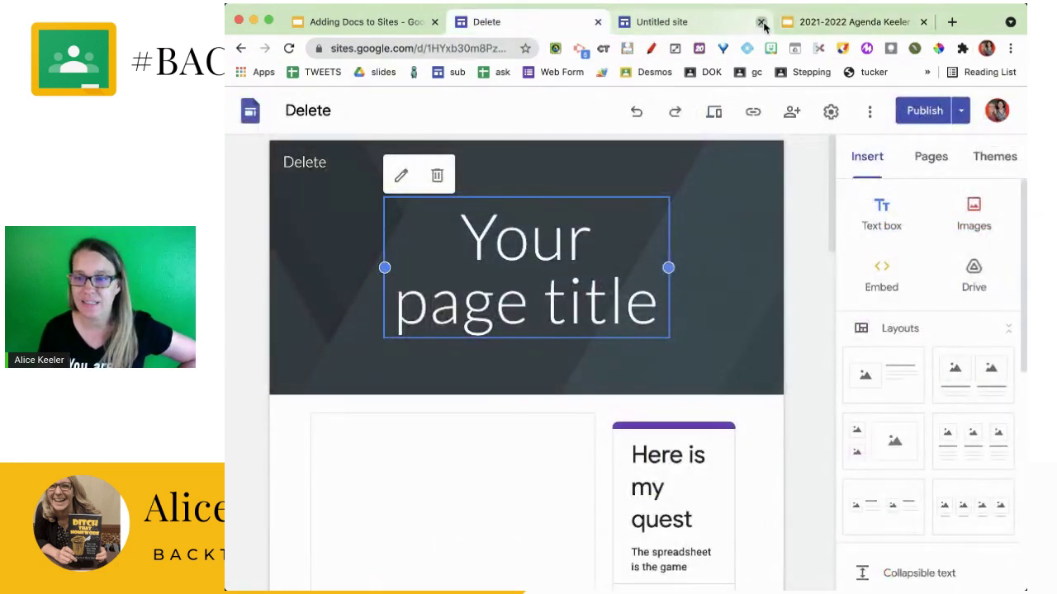
{"action": "left_click", "coordinate": [760, 22]}
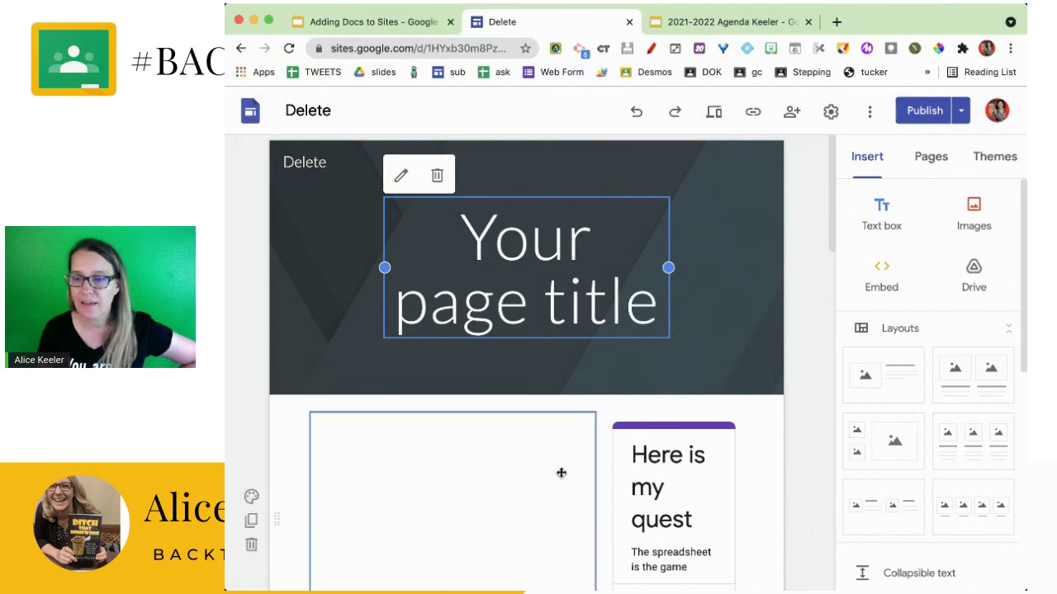
{"action": "scroll", "coordinate": [561, 471], "scroll_direction": "down", "scroll_amount": 5}
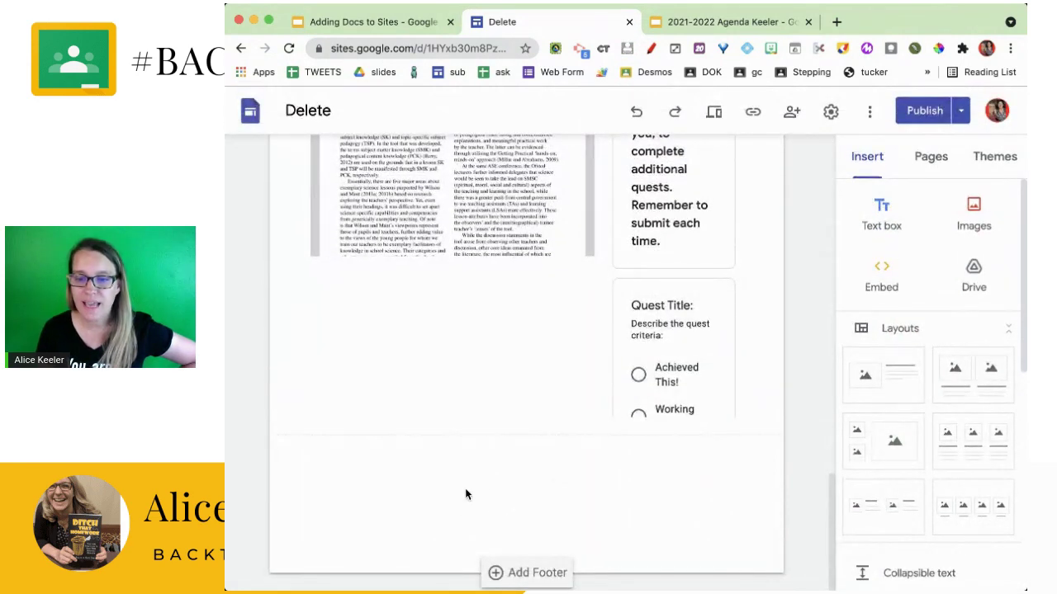
{"action": "double_click", "coordinate": [485, 483]}
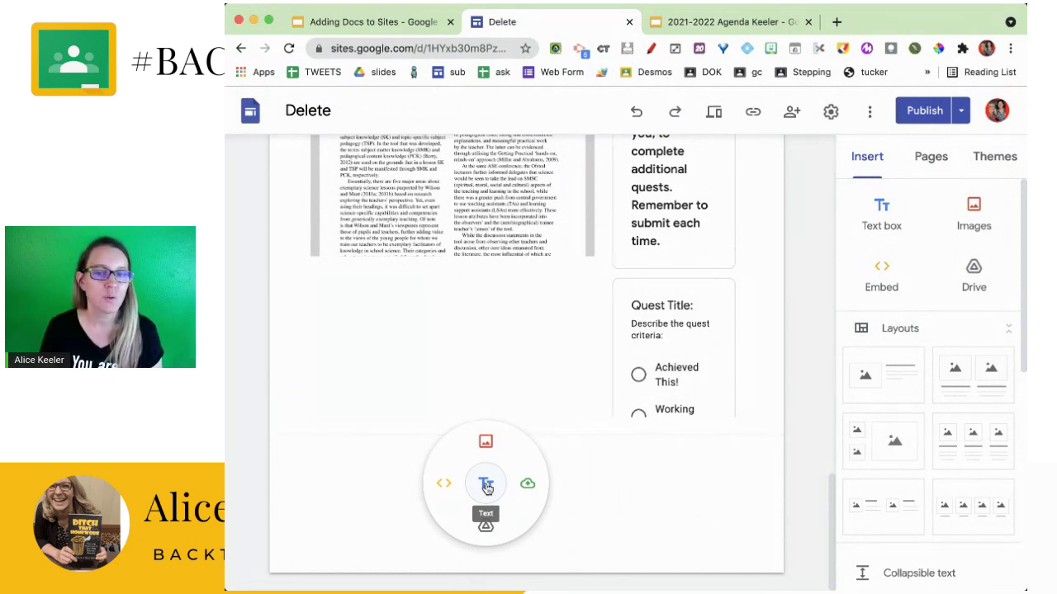
{"action": "left_click", "coordinate": [486, 487]}
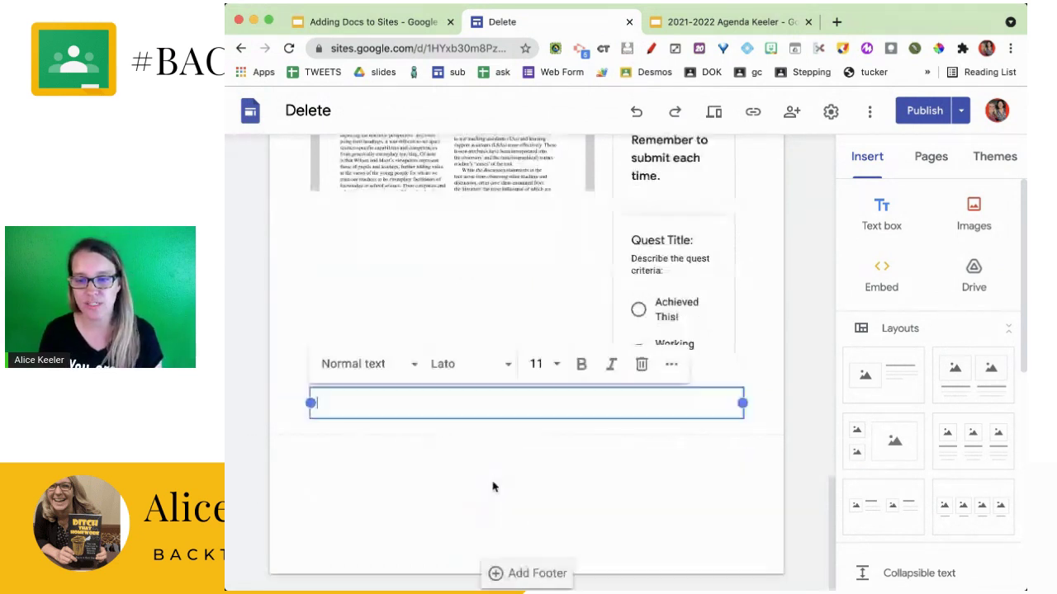
{"action": "type", "text": "Here is w"}
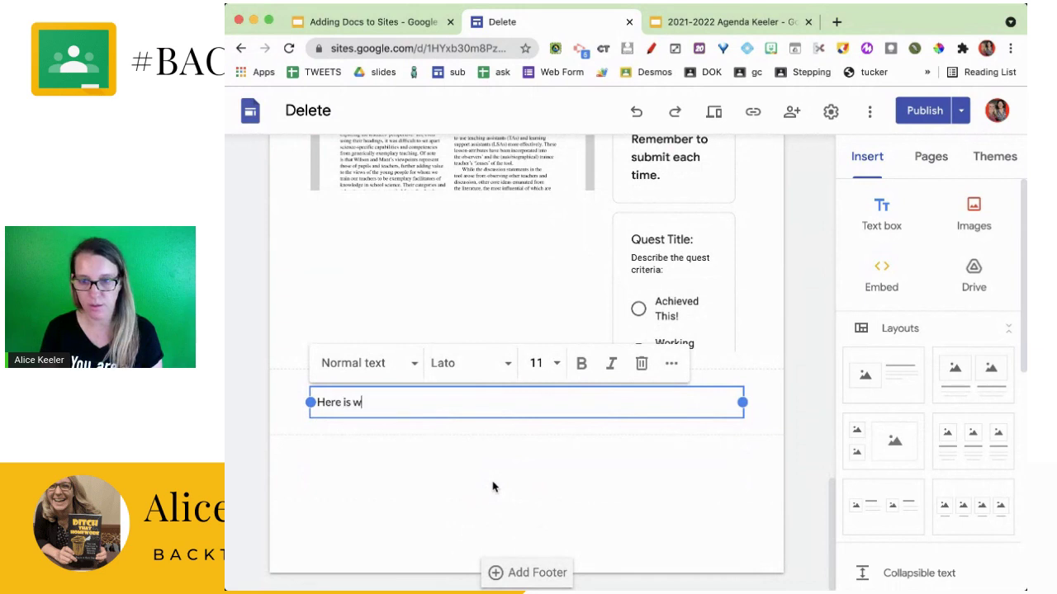
{"action": "type", "text": "hat we are doing today:"}
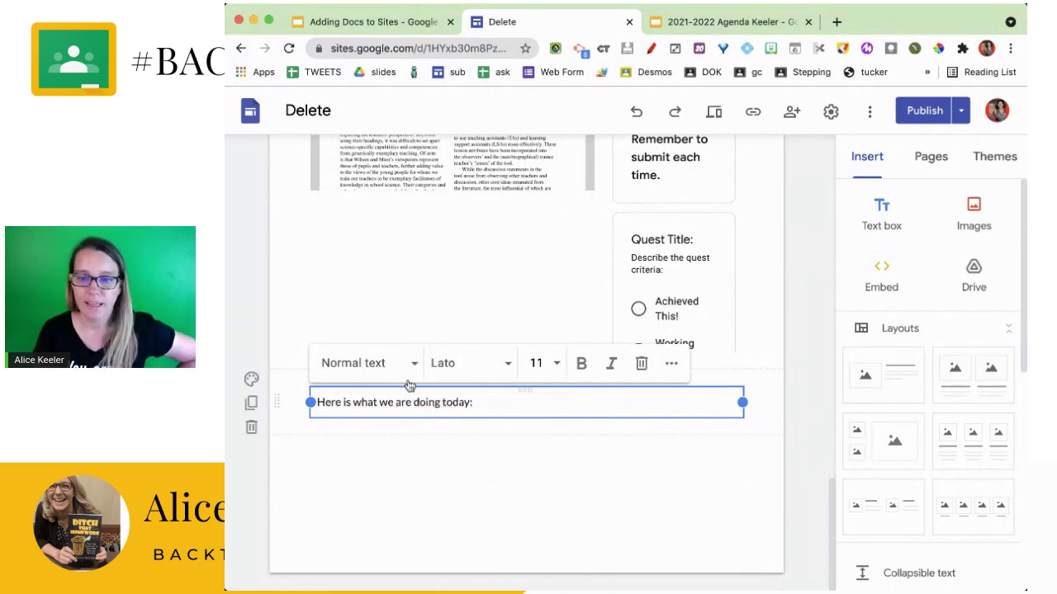
Format the text "Here is what we are doing today:" with the Heading style and choose the Alfa Slab One font.
{"action": "left_click", "coordinate": [390, 369]}
{"action": "left_click", "coordinate": [364, 444]}
{"action": "left_click", "coordinate": [471, 368]}
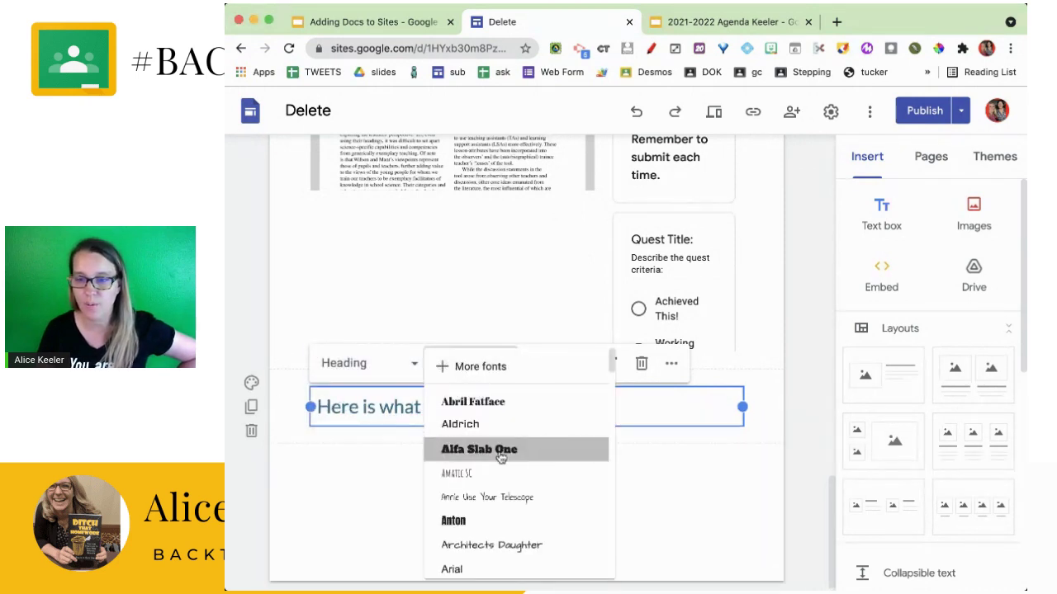
{"action": "left_click", "coordinate": [495, 451]}
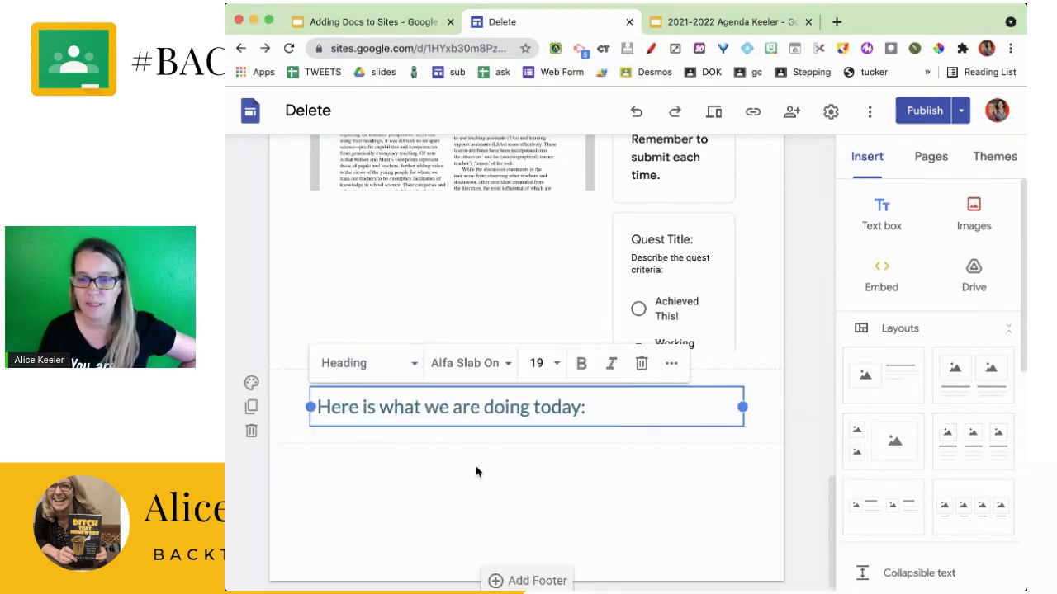
Give the section containing the "Here is what we are doing today:" heading a solid blue background.
{"action": "left_click", "coordinate": [252, 384]}
{"action": "left_click", "coordinate": [312, 472]}
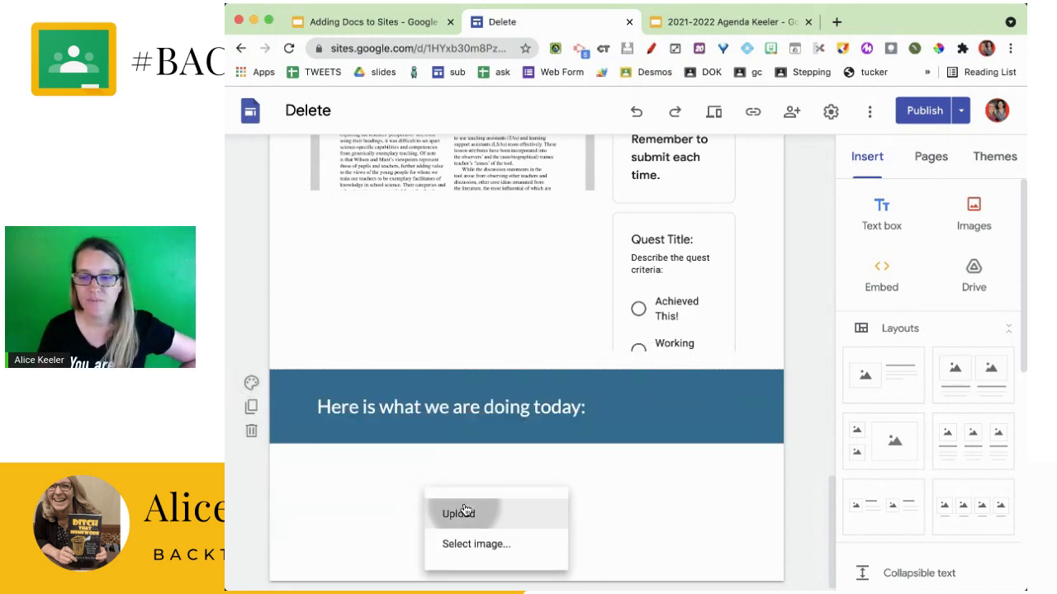
{"action": "left_click", "coordinate": [381, 476]}
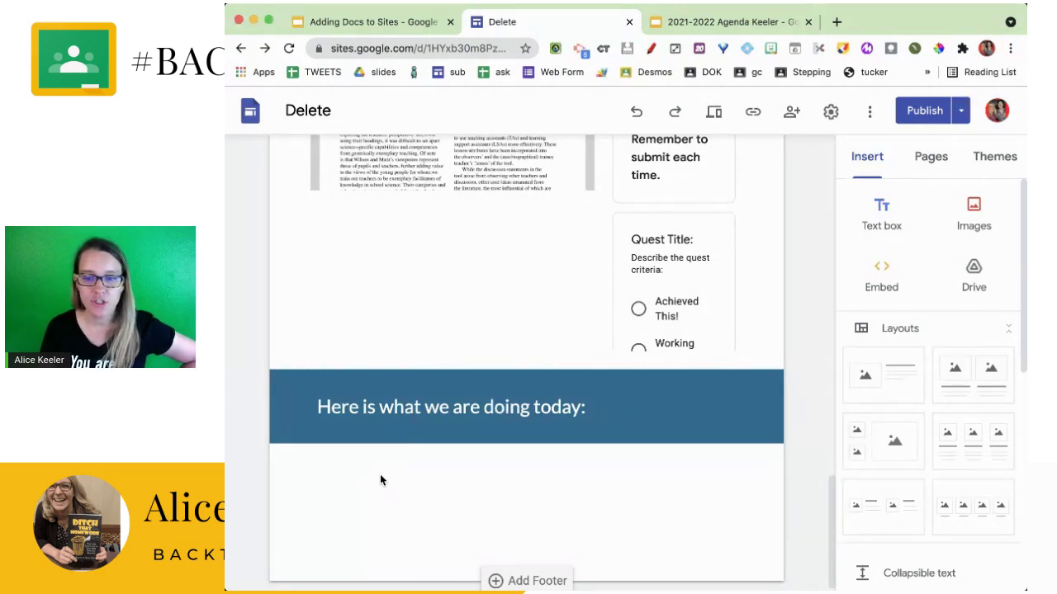
Copy the web address of the 2021-2022 Agenda presentation and return to the Delete site.
{"action": "double_click", "coordinate": [381, 476]}
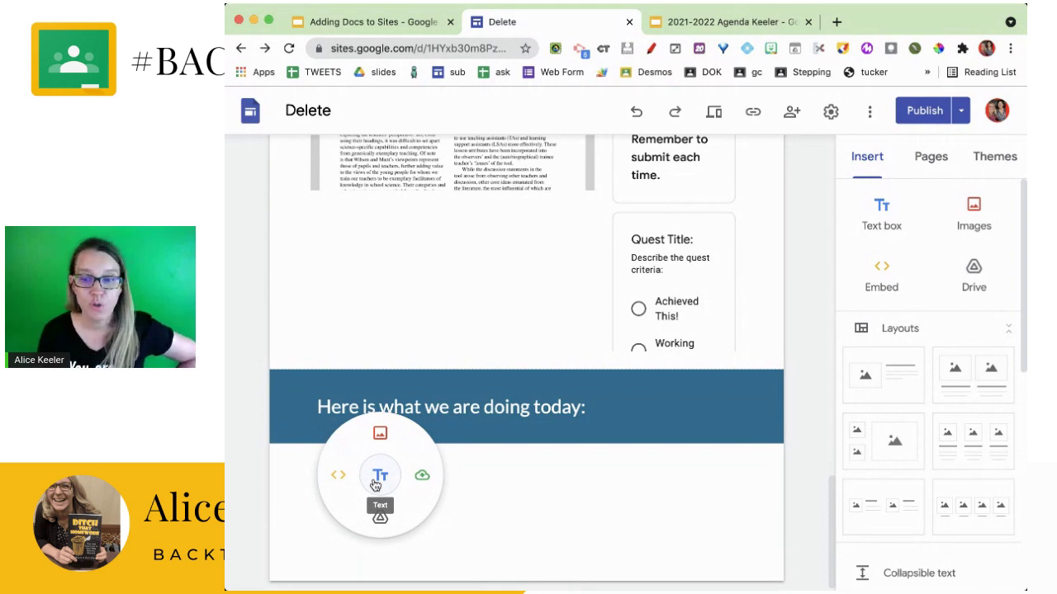
{"action": "left_click", "coordinate": [472, 510]}
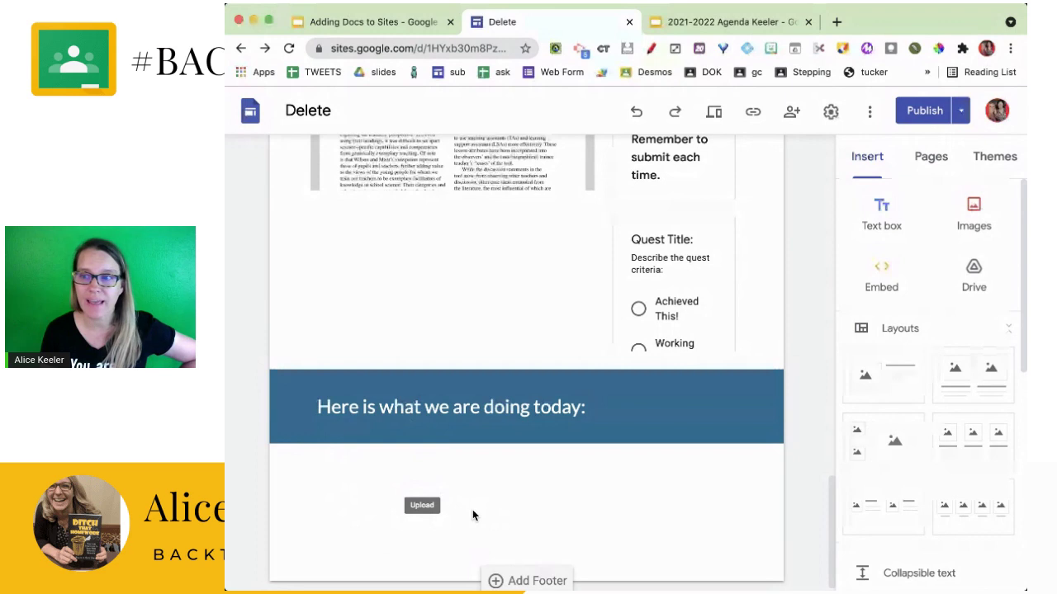
{"action": "left_click", "coordinate": [727, 21]}
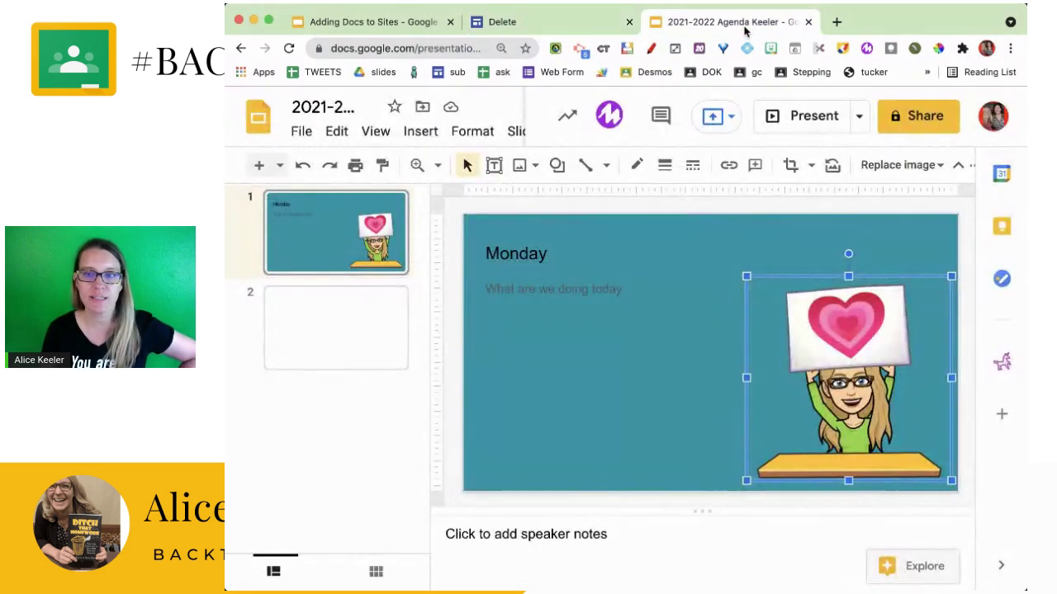
{"action": "left_click", "coordinate": [429, 48]}
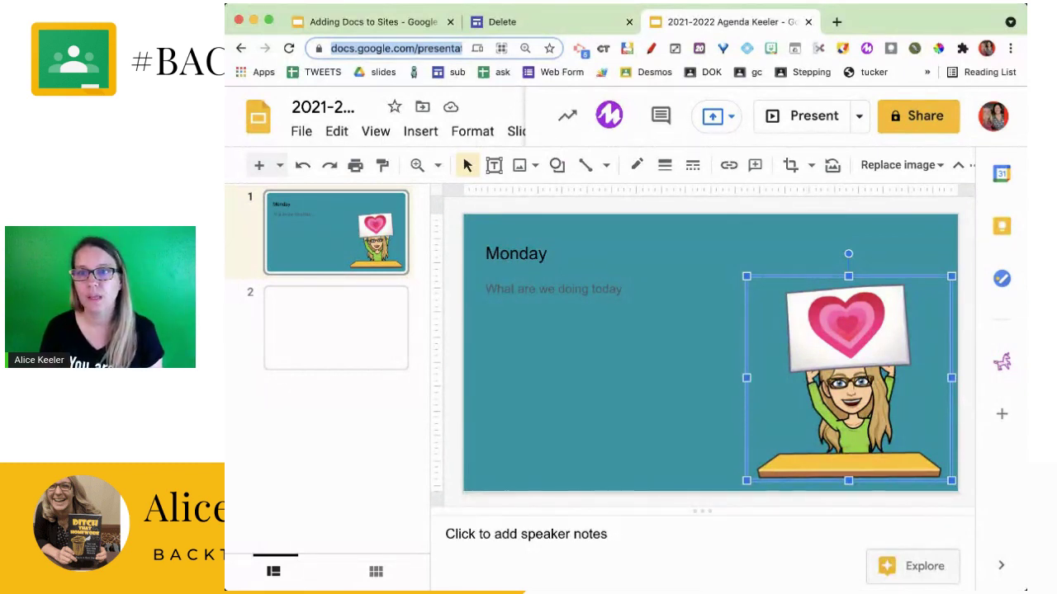
{"action": "left_click", "coordinate": [490, 23]}
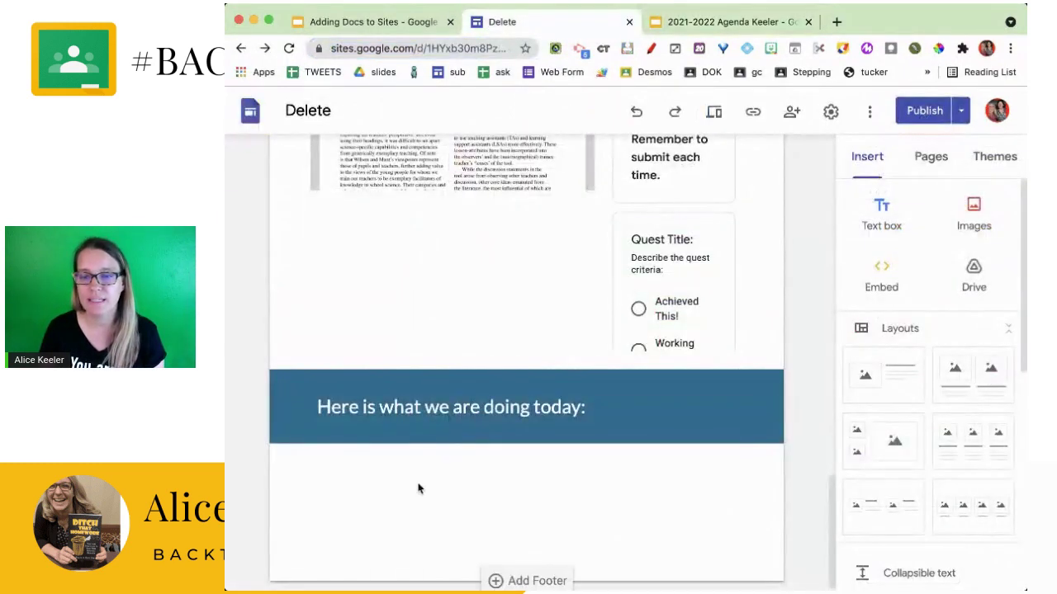
Embed the agenda presentation below the blue heading by its copied URL and enlarge it to about three quarters of the content width.
{"action": "double_click", "coordinate": [450, 487]}
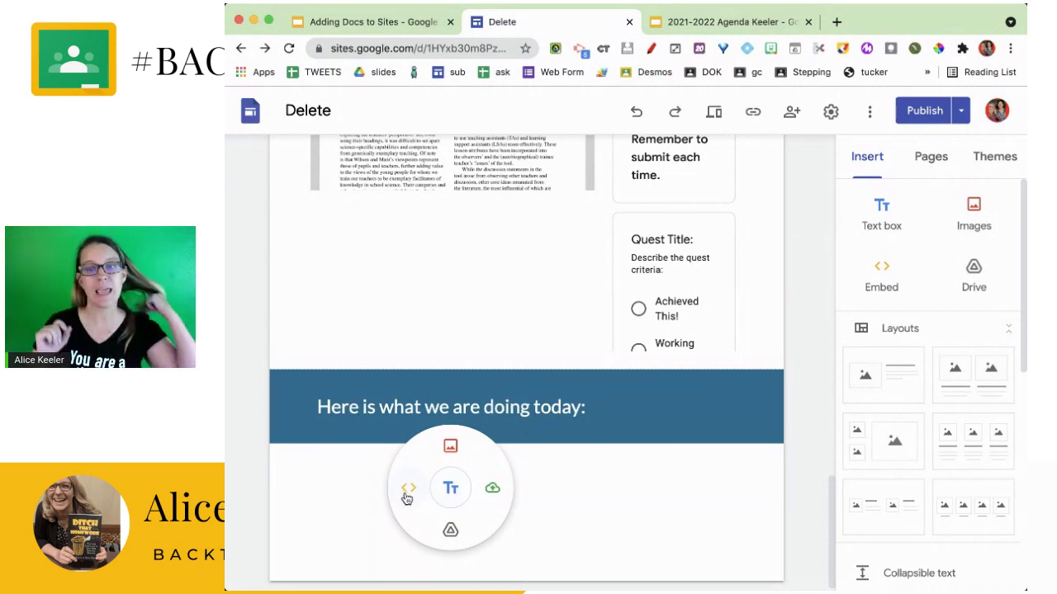
{"action": "left_click", "coordinate": [398, 22]}
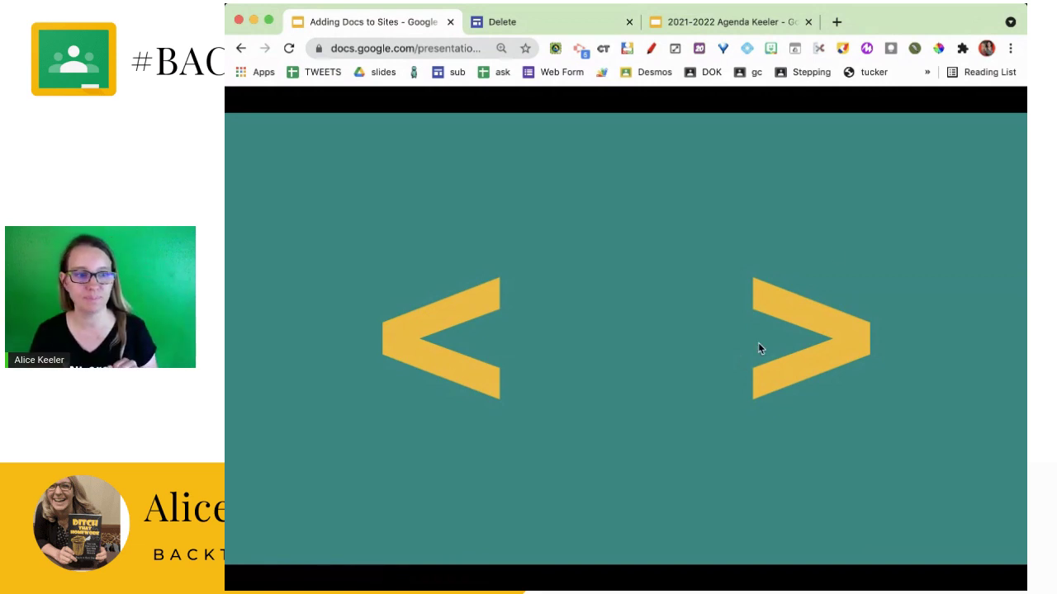
{"action": "left_click", "coordinate": [569, 22]}
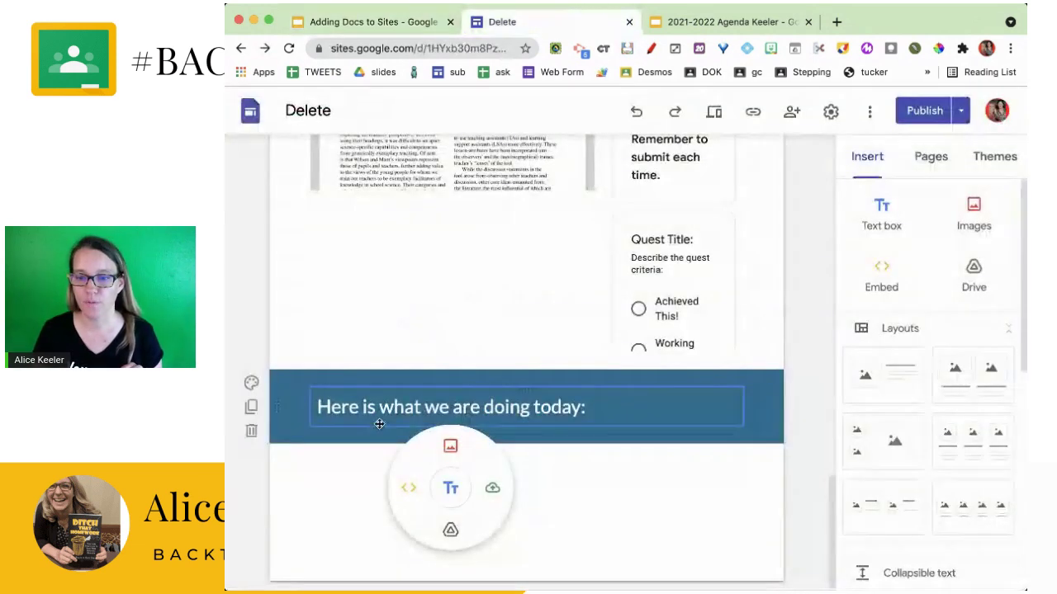
{"action": "left_click", "coordinate": [408, 488]}
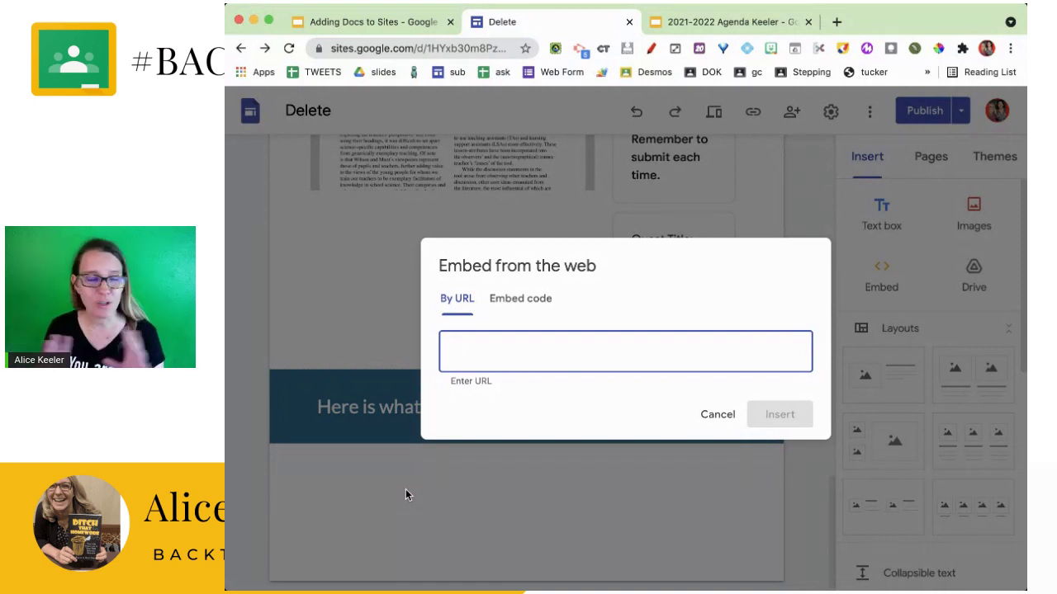
{"action": "key", "text": "ctrl+v"}
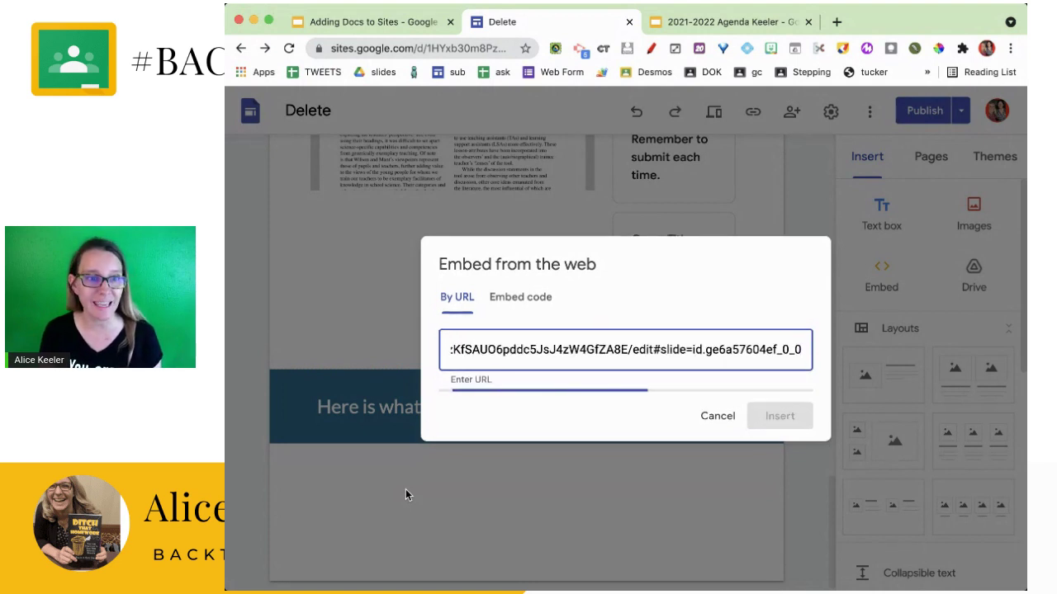
{"action": "left_click", "coordinate": [778, 503]}
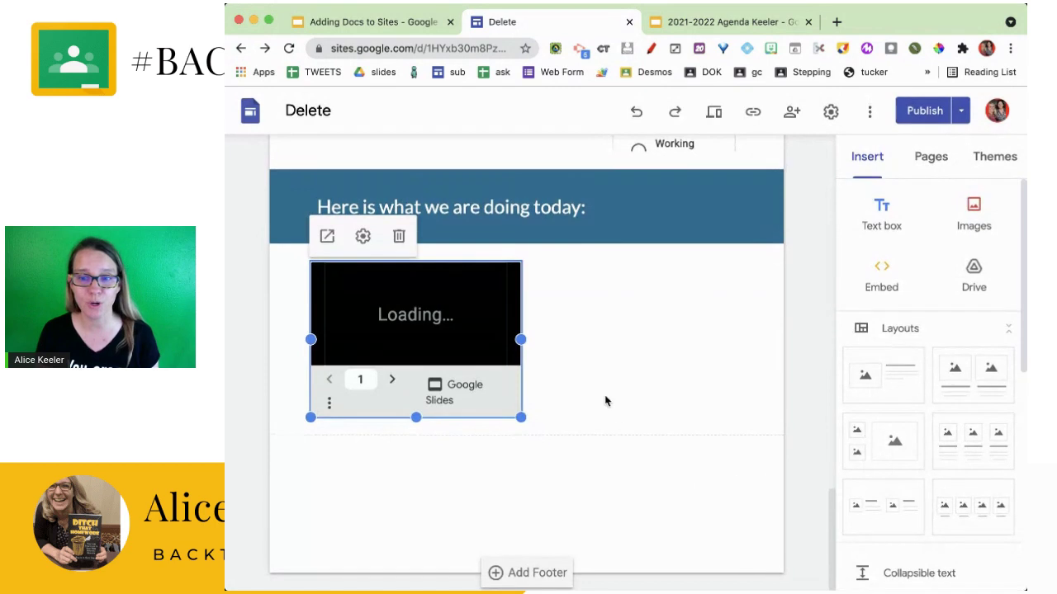
{"action": "left_click_drag", "start_coordinate": [519, 417], "coordinate": [631, 522]}
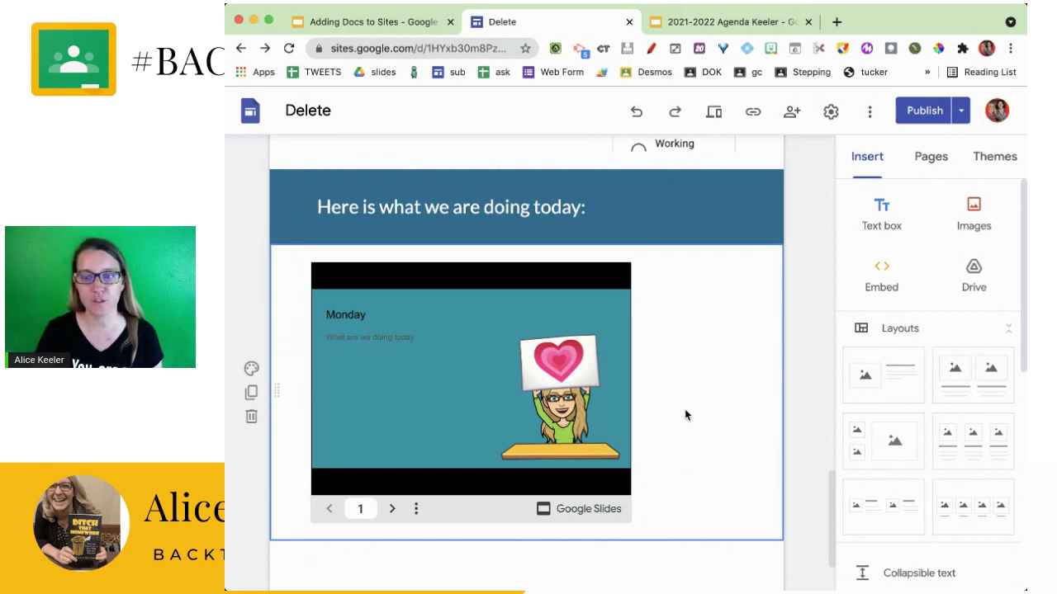
Insert the Adding Docs to Sites and 2021-2022 Agenda presentations from the recent Slides files at the end of the page.
{"action": "scroll", "coordinate": [697, 388], "scroll_direction": "down", "scroll_amount": 3}
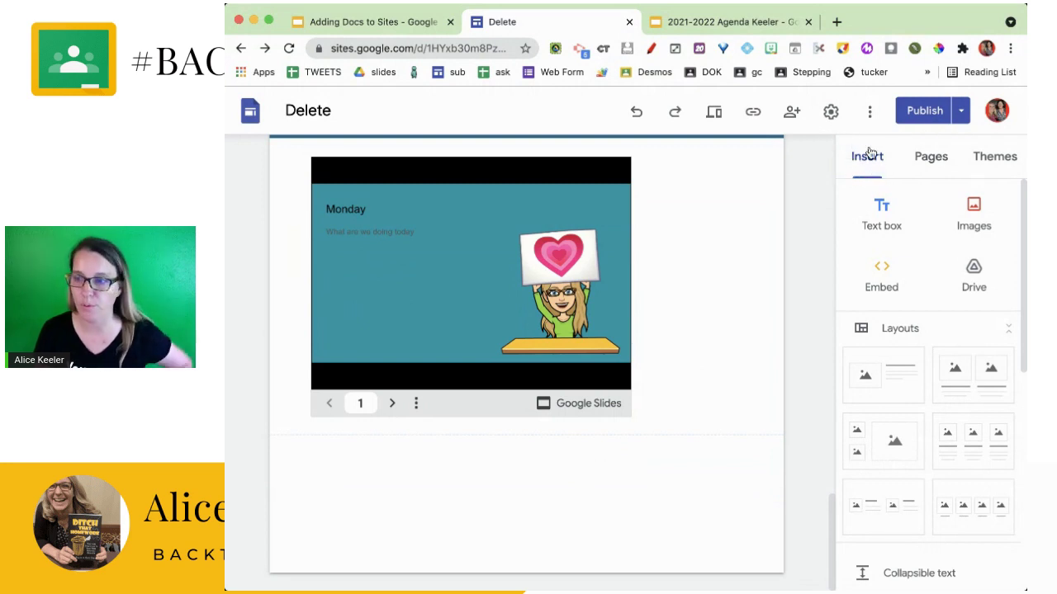
{"action": "scroll", "coordinate": [889, 365], "scroll_direction": "down", "scroll_amount": 10}
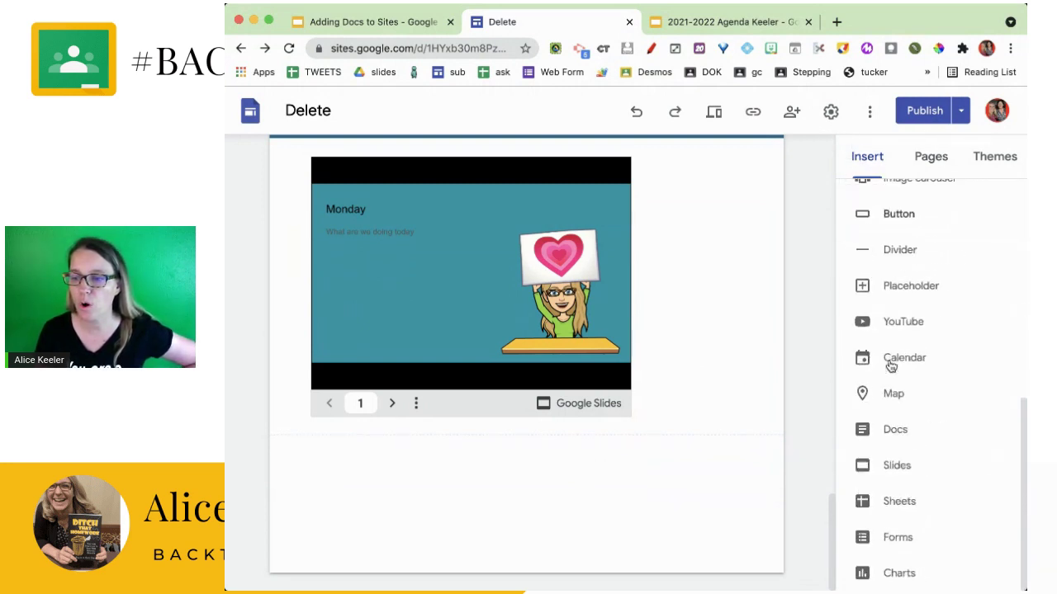
{"action": "left_click", "coordinate": [892, 472]}
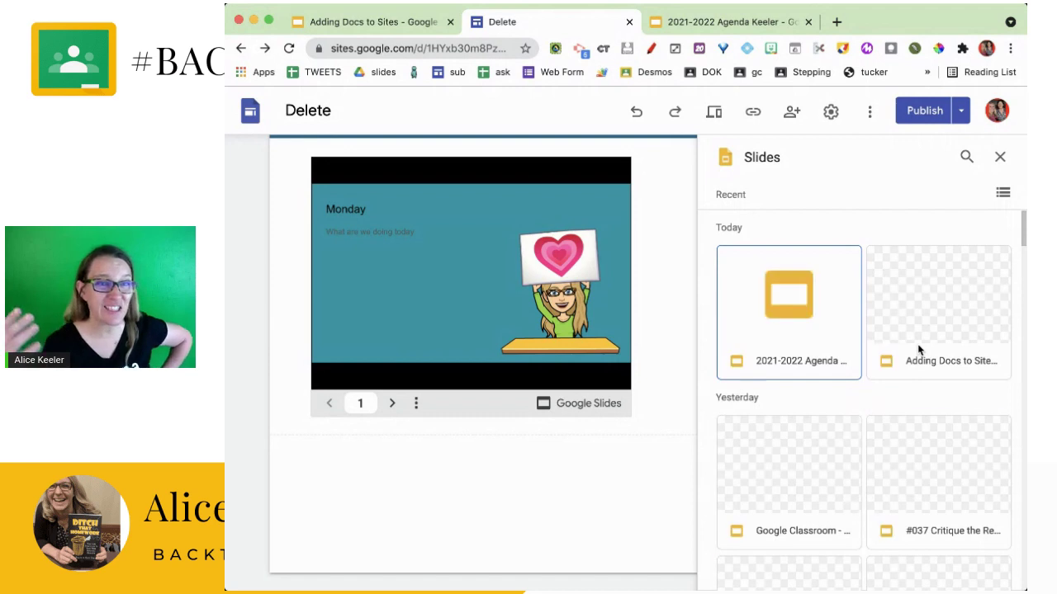
{"action": "left_click", "coordinate": [888, 314]}
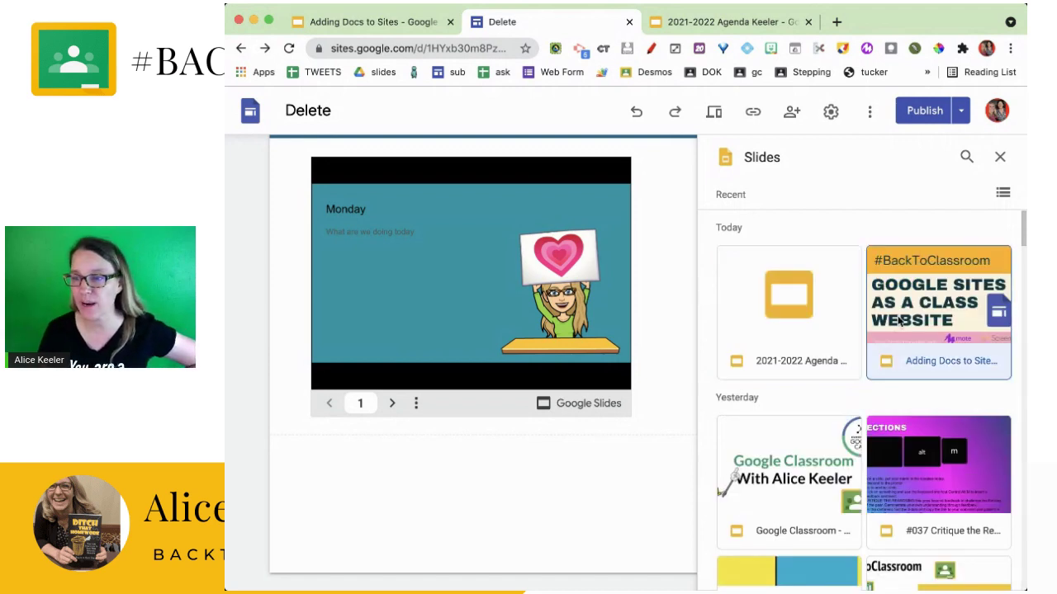
{"action": "double_click", "coordinate": [932, 314]}
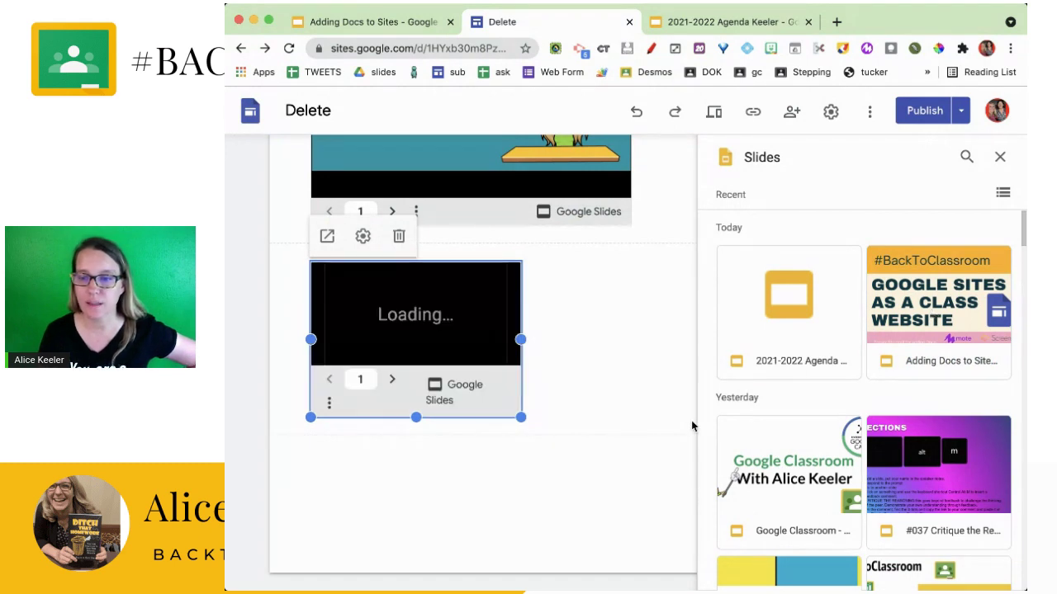
{"action": "left_click", "coordinate": [654, 464]}
{"action": "double_click", "coordinate": [923, 322]}
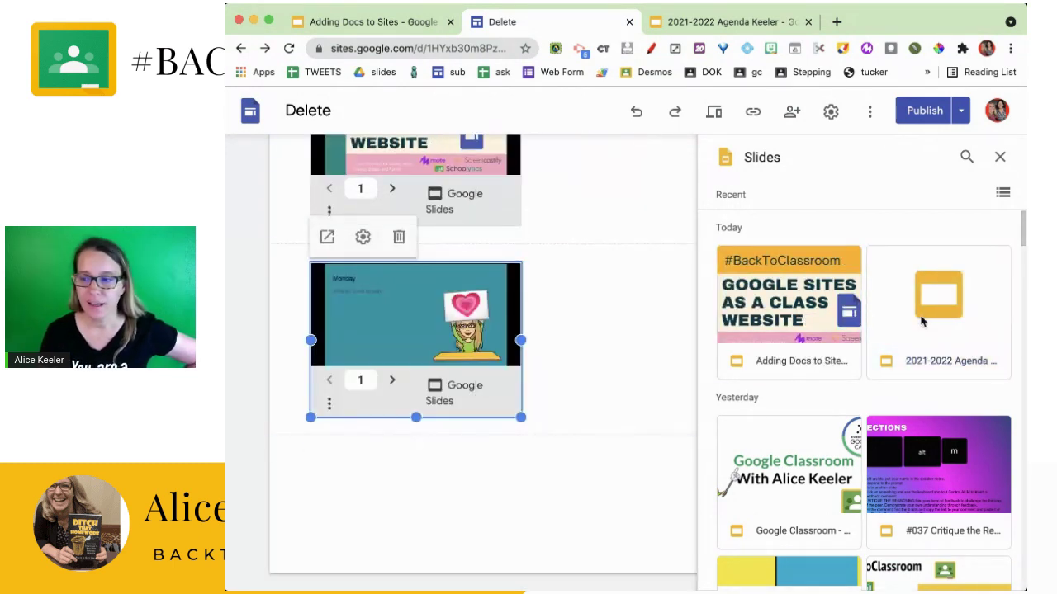
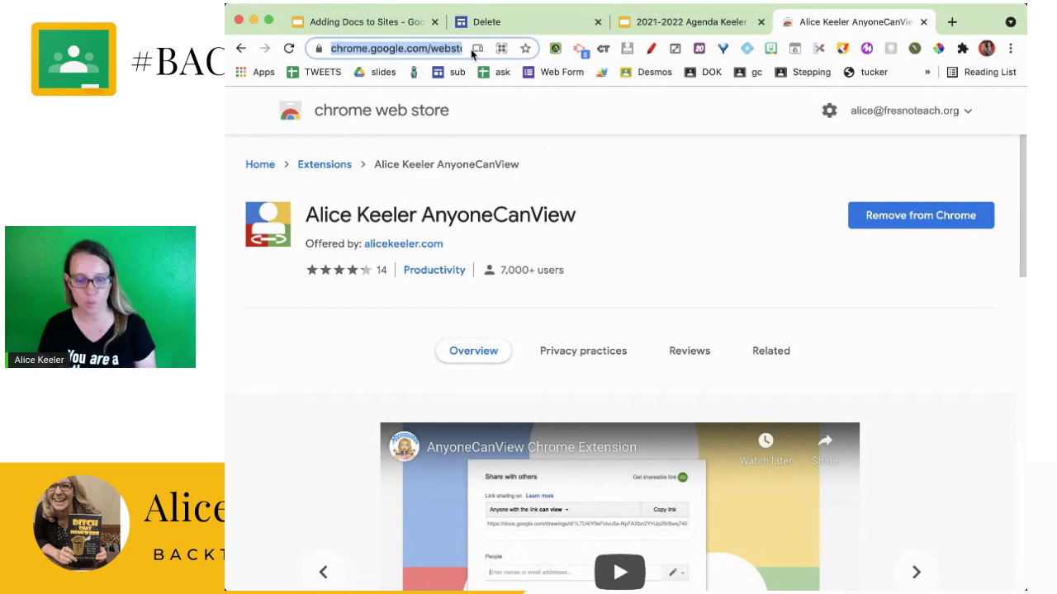
Make the 2021-2022 Agenda presentation viewable by anyone with the AnyoneCanView extension and look through the extension's web store page.
{"action": "key", "text": "super+Tab"}
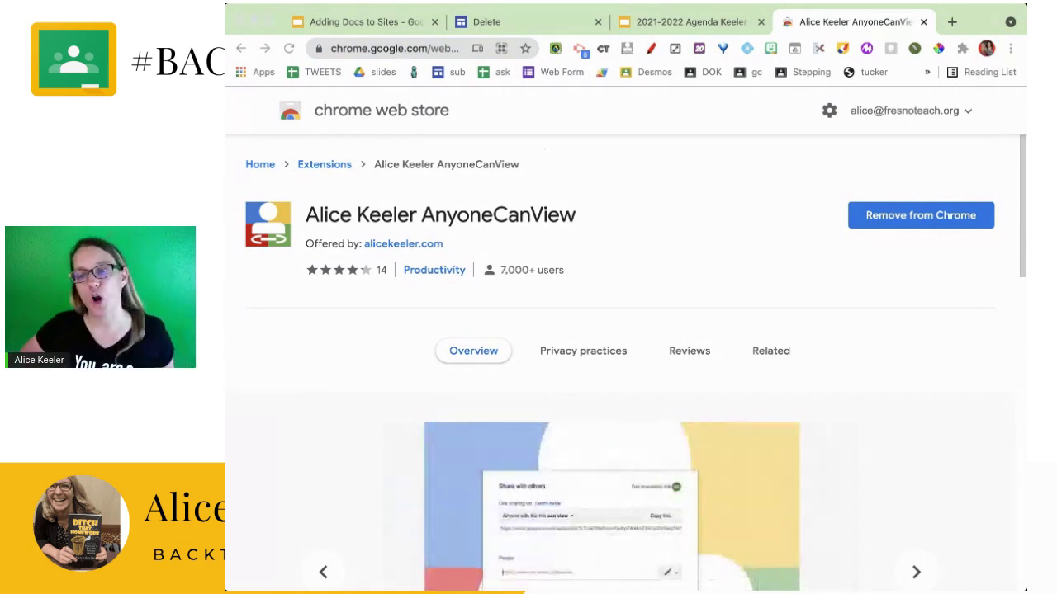
{"action": "left_click", "coordinate": [695, 32]}
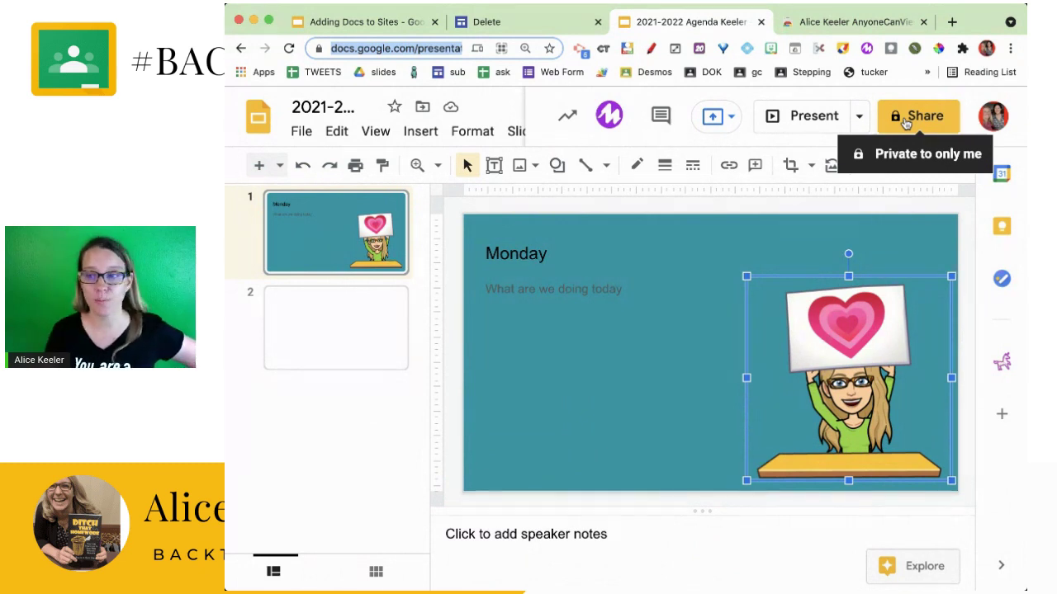
{"action": "left_click", "coordinate": [627, 50]}
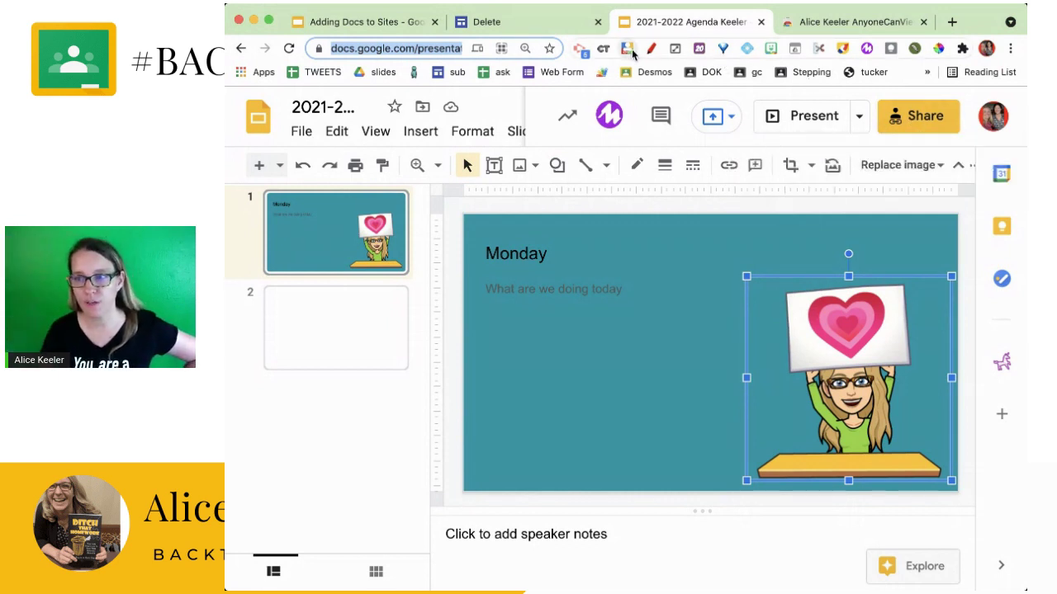
{"action": "left_click", "coordinate": [805, 26]}
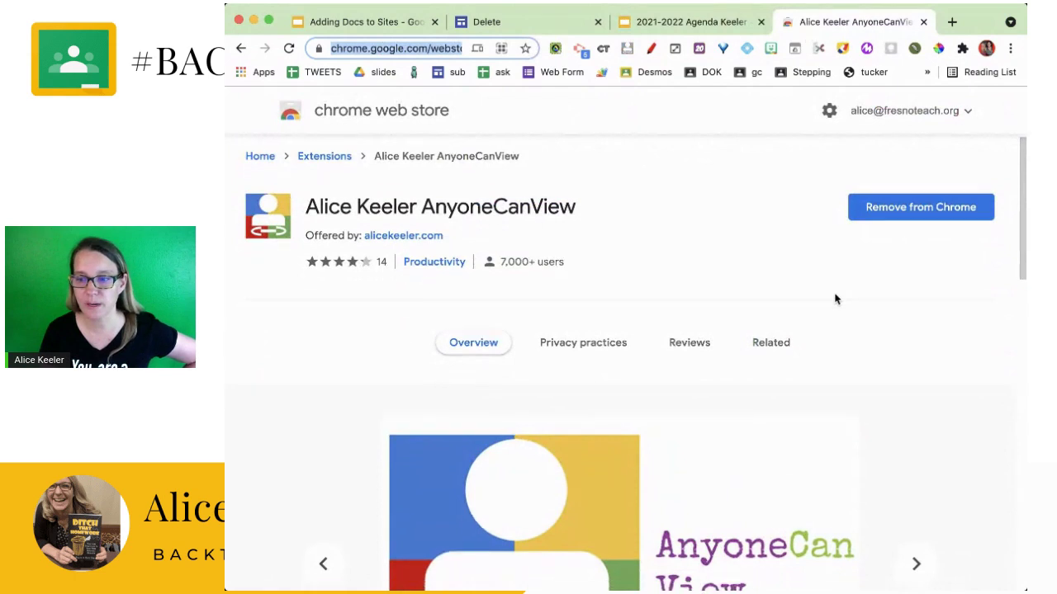
{"action": "scroll", "coordinate": [834, 299], "scroll_direction": "down", "scroll_amount": 5}
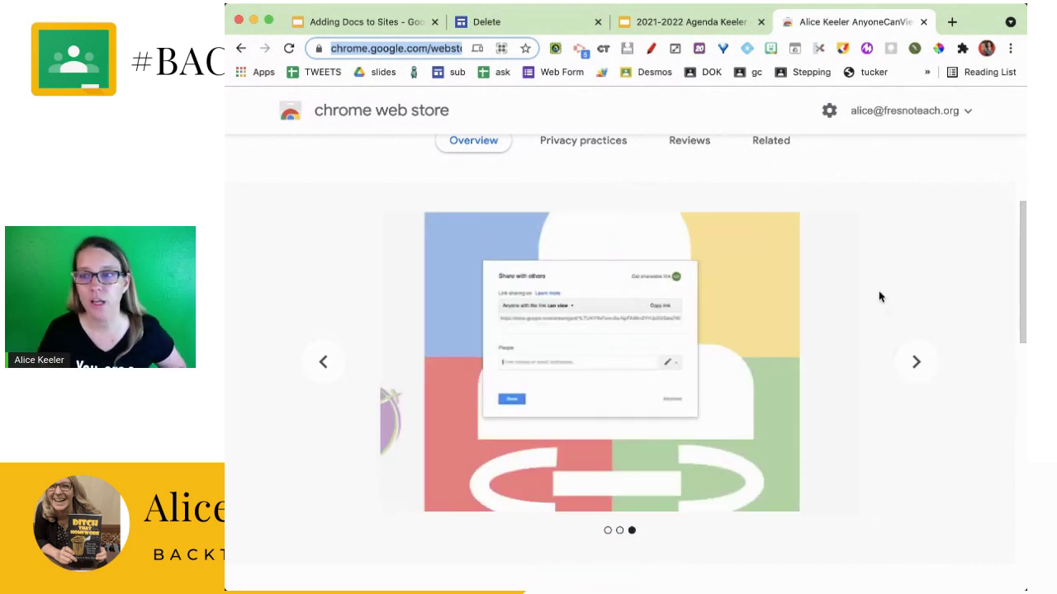
Embed the agenda presentation by URL at the end of the Delete site and enlarge it to about three quarters of the content width.
{"action": "left_click", "coordinate": [538, 25]}
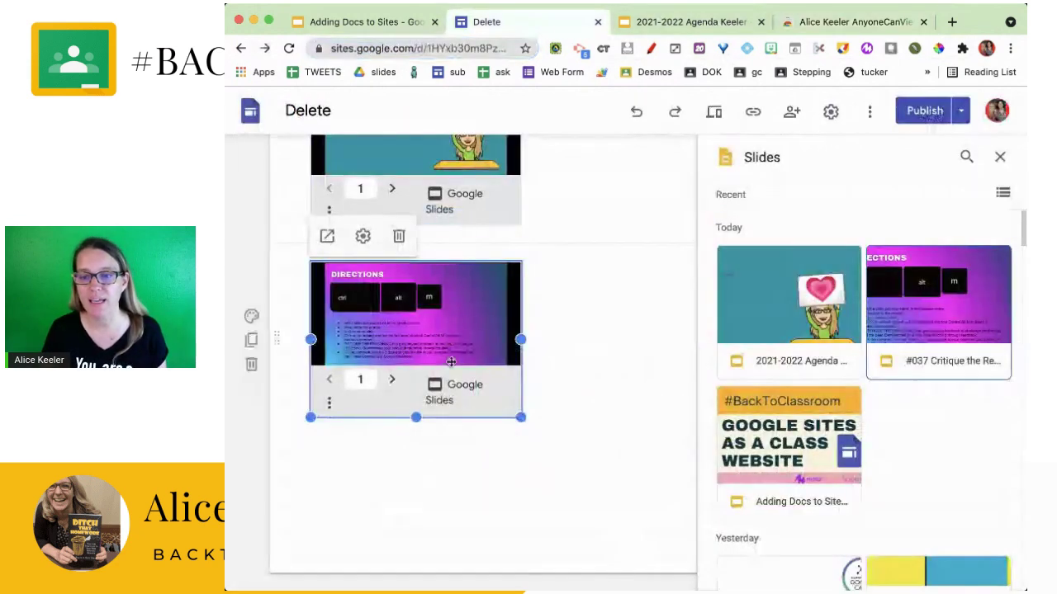
{"action": "double_click", "coordinate": [495, 488]}
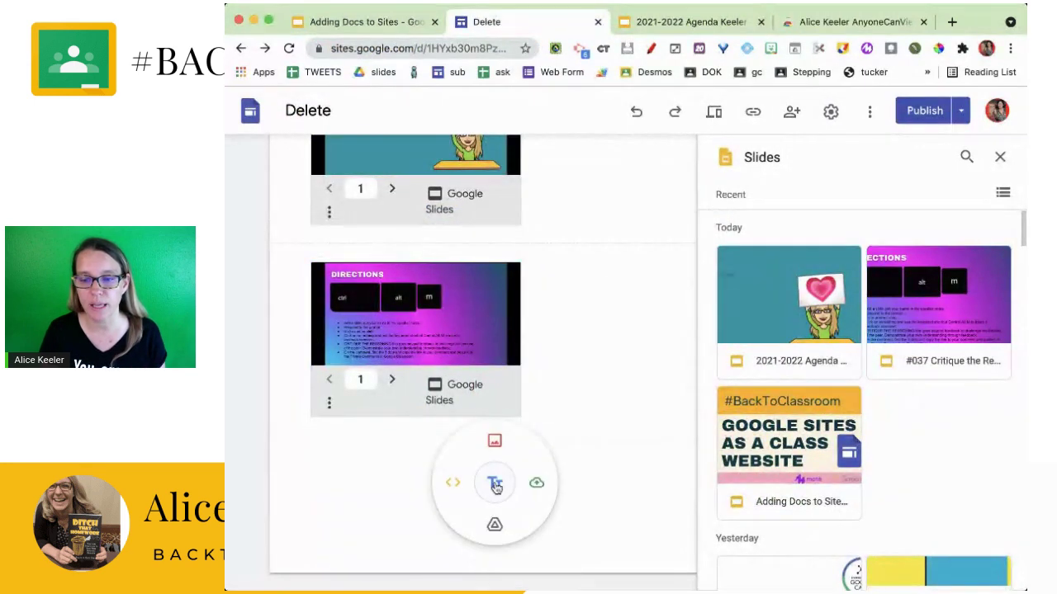
{"action": "left_click", "coordinate": [453, 491]}
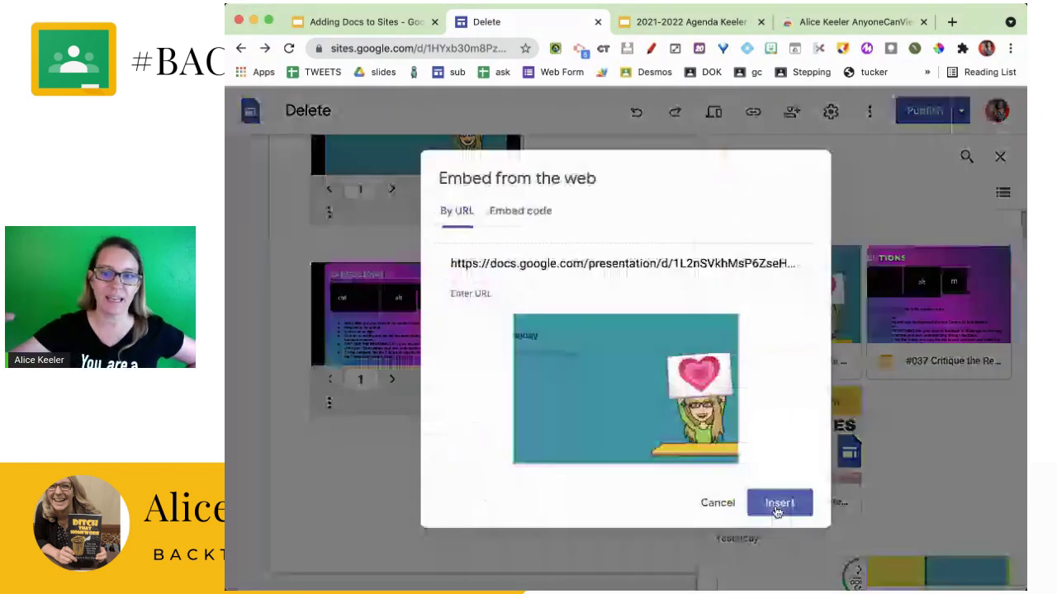
{"action": "left_click", "coordinate": [776, 509]}
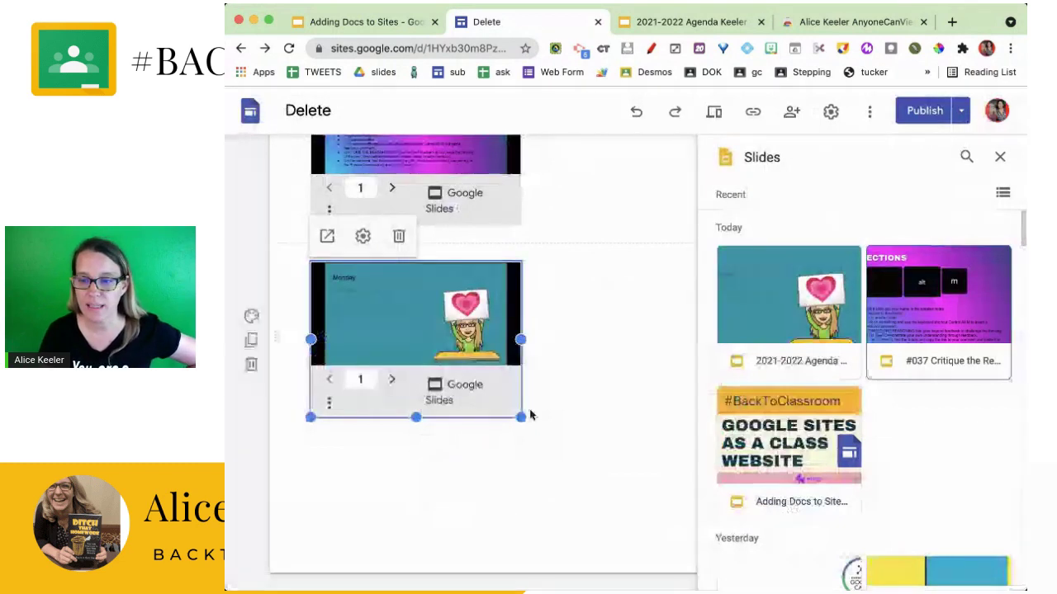
{"action": "left_click_drag", "start_coordinate": [522, 417], "coordinate": [646, 533]}
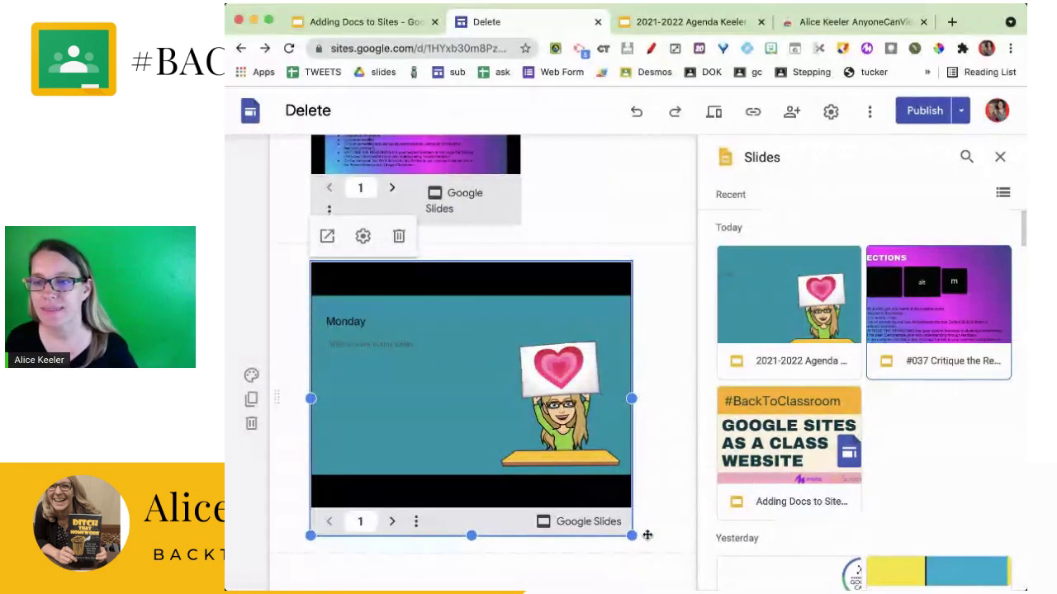
Publish the Delete site's updated Home page and copy the published site link.
{"action": "left_click", "coordinate": [924, 112]}
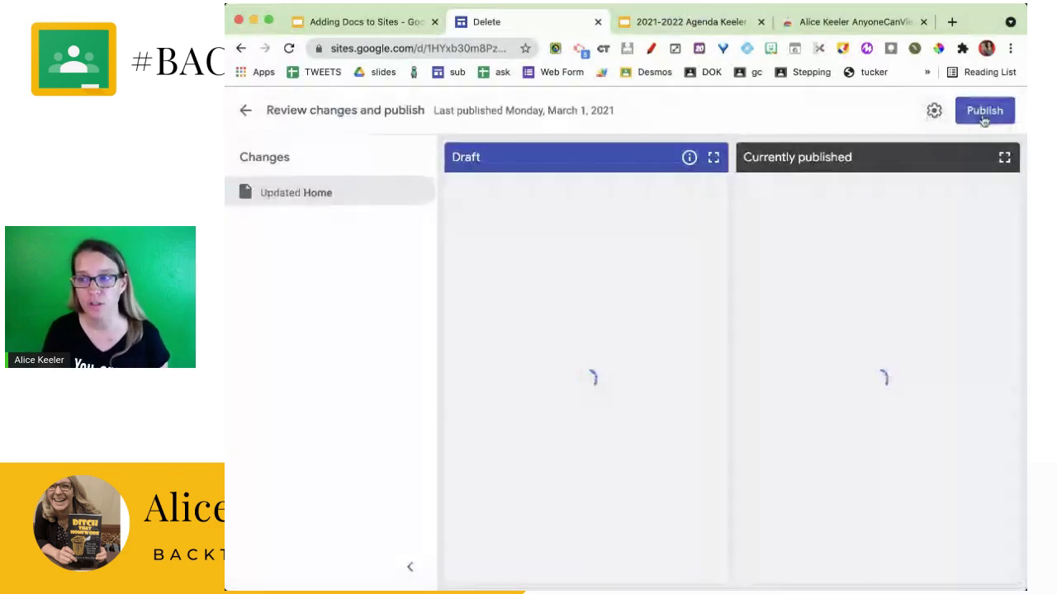
{"action": "left_click", "coordinate": [985, 115]}
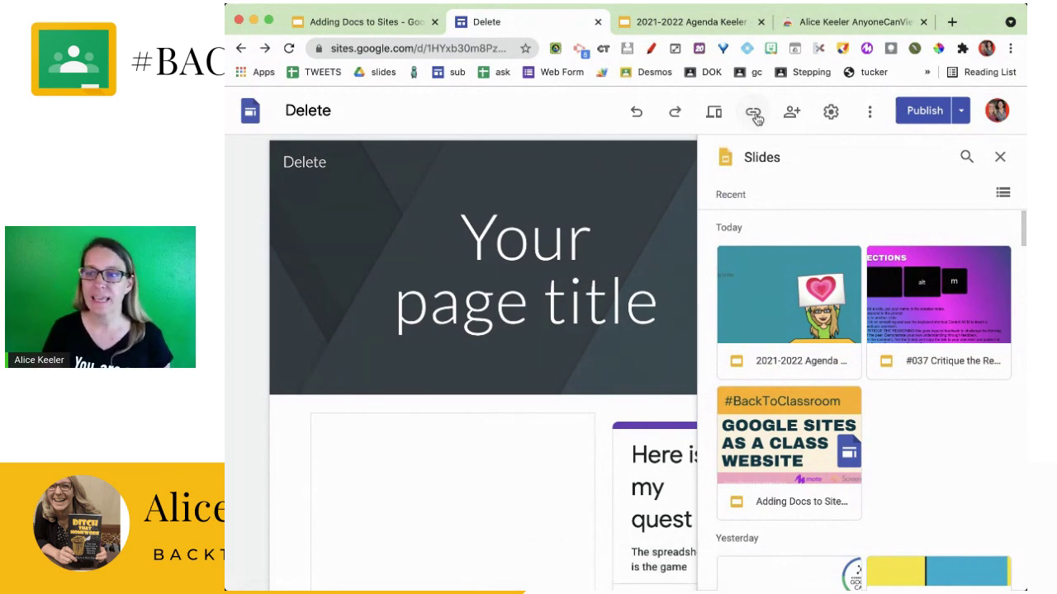
{"action": "left_click", "coordinate": [755, 115]}
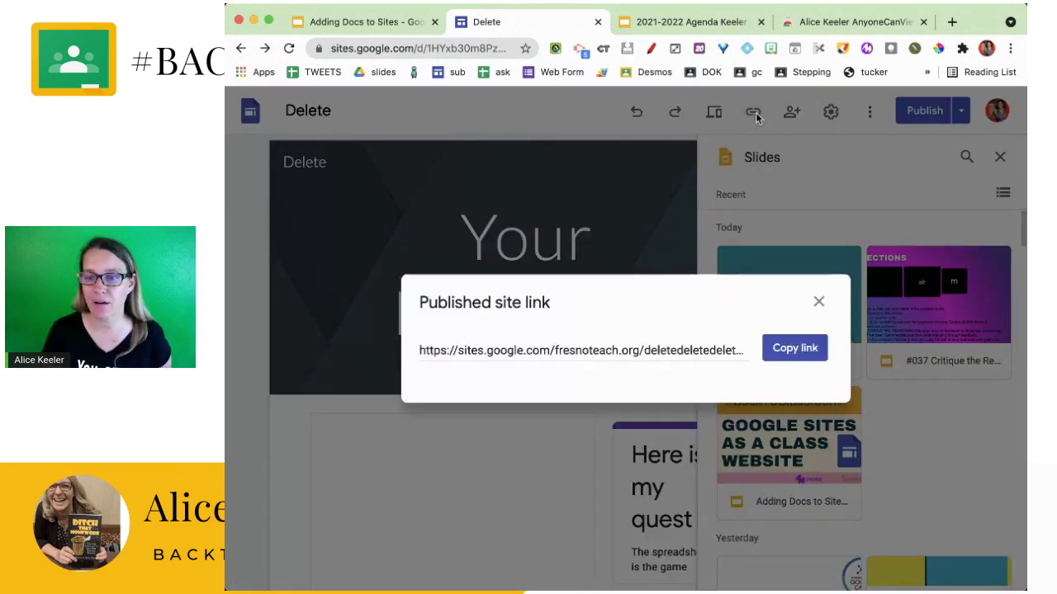
{"action": "left_click", "coordinate": [781, 348]}
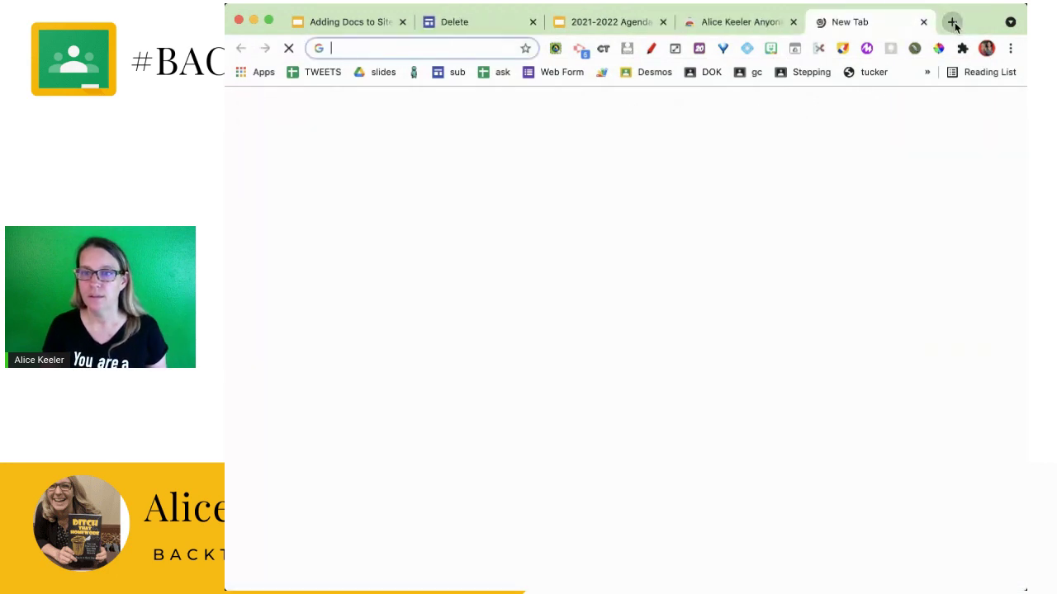
Open the published site from the copied link in a new browser tab and examine the embedded agenda slides.
{"action": "left_click", "coordinate": [953, 22]}
{"action": "key", "text": "ctrl+v"}
{"action": "key", "text": "Return"}
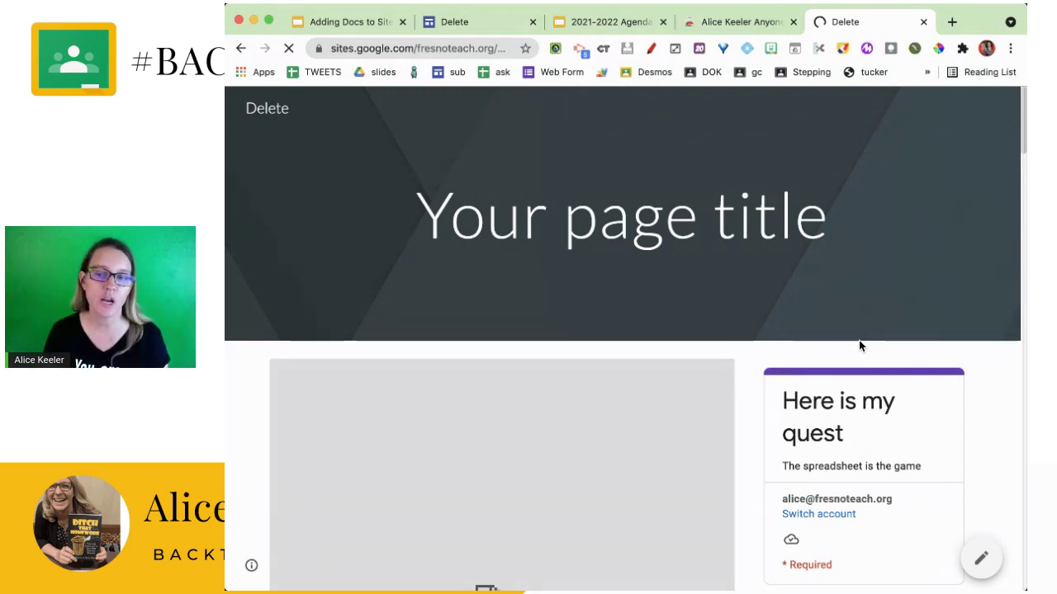
{"action": "scroll", "coordinate": [696, 530], "scroll_direction": "down", "scroll_amount": 5}
{"action": "scroll", "coordinate": [695, 533], "scroll_direction": "down", "scroll_amount": 10}
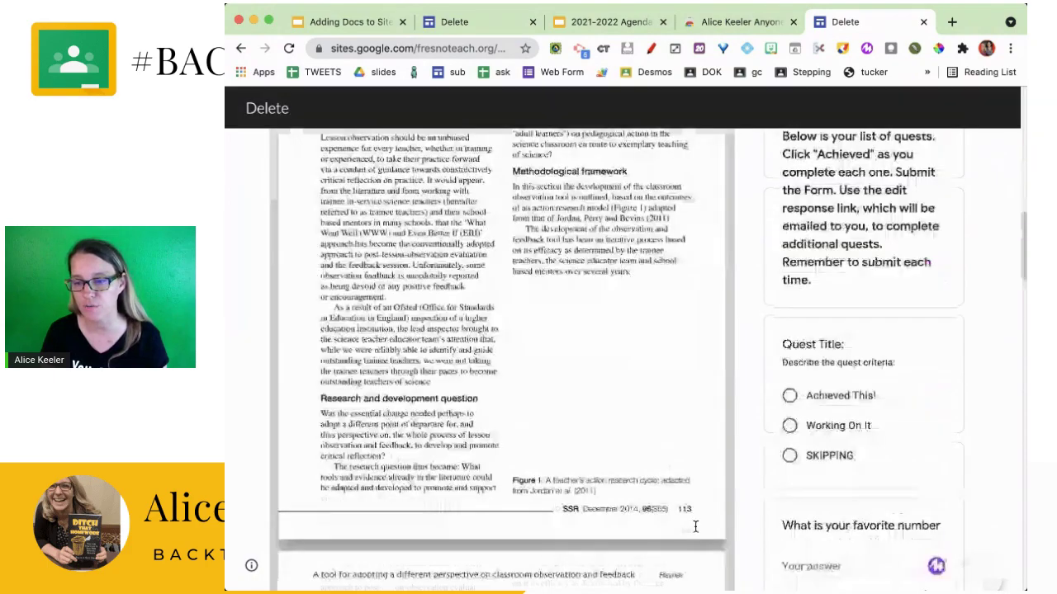
{"action": "scroll", "coordinate": [816, 559], "scroll_direction": "down", "scroll_amount": 10}
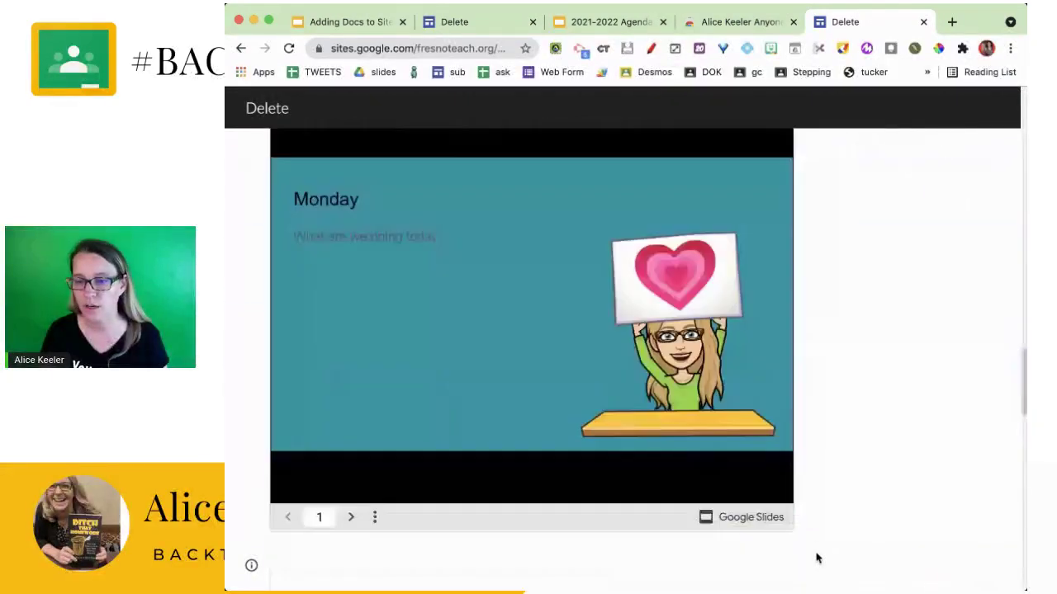